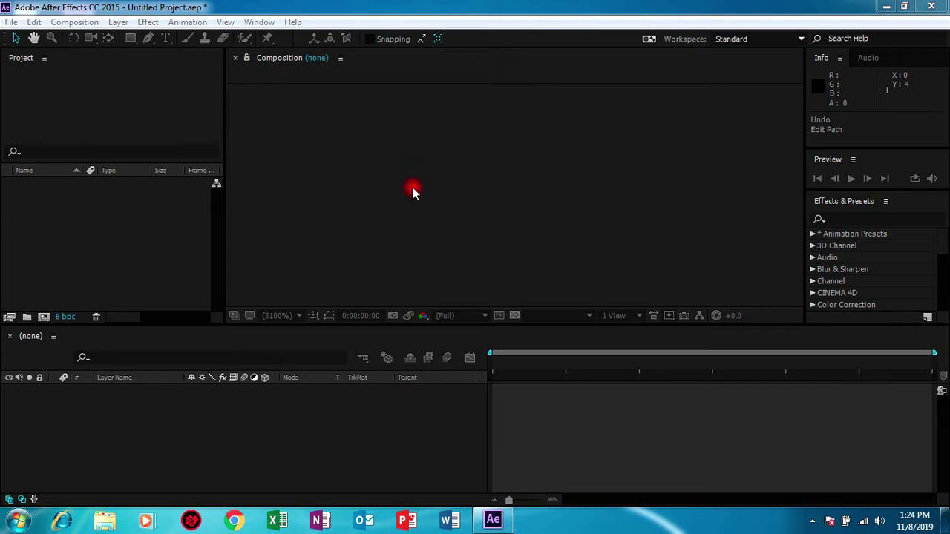
Create a 1280×720, 29.97 fps, 30-second composition named 'motion graphics'.
left_click(136, 134)
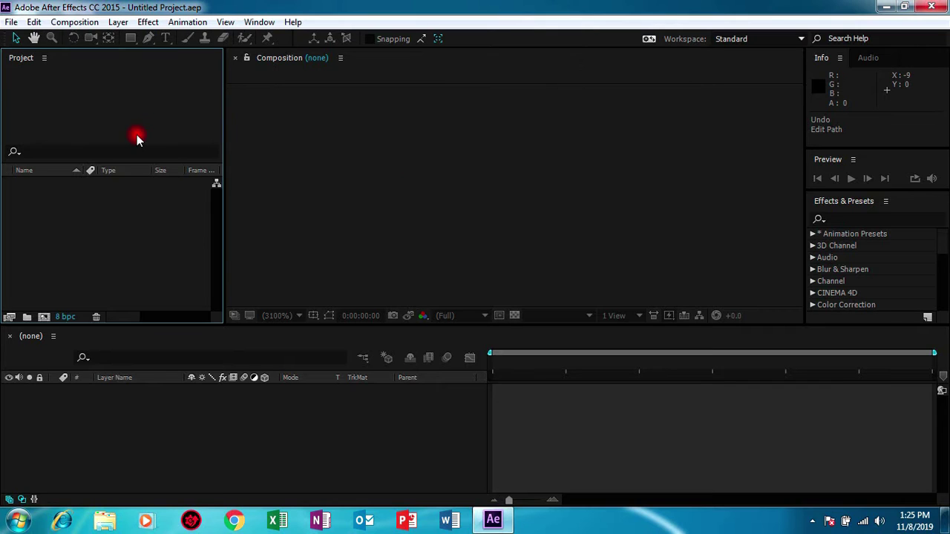
right_click(147, 211)
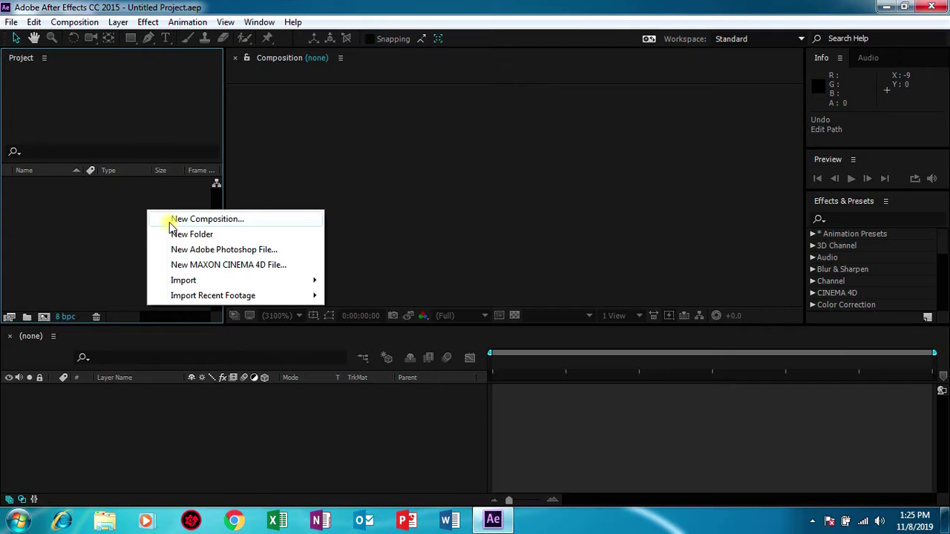
left_click(162, 221)
type("motion graphics")
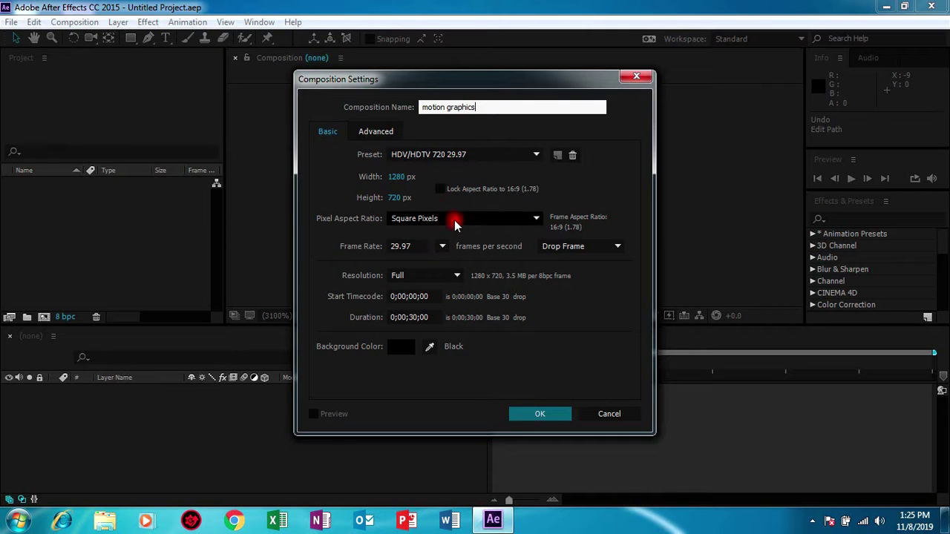
left_click(526, 413)
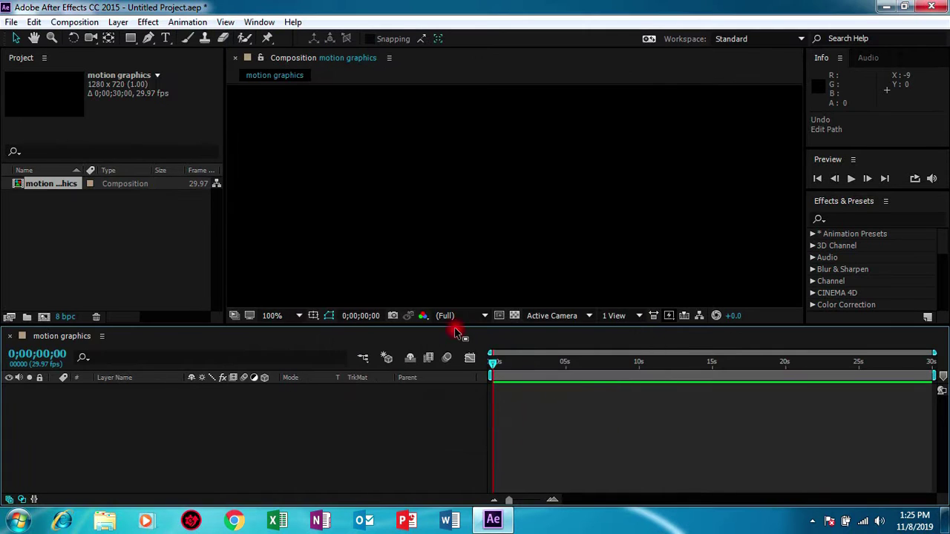
Add a full-frame pale gray-red solid layer to the composition.
right_click(197, 422)
mouse_move(286, 297)
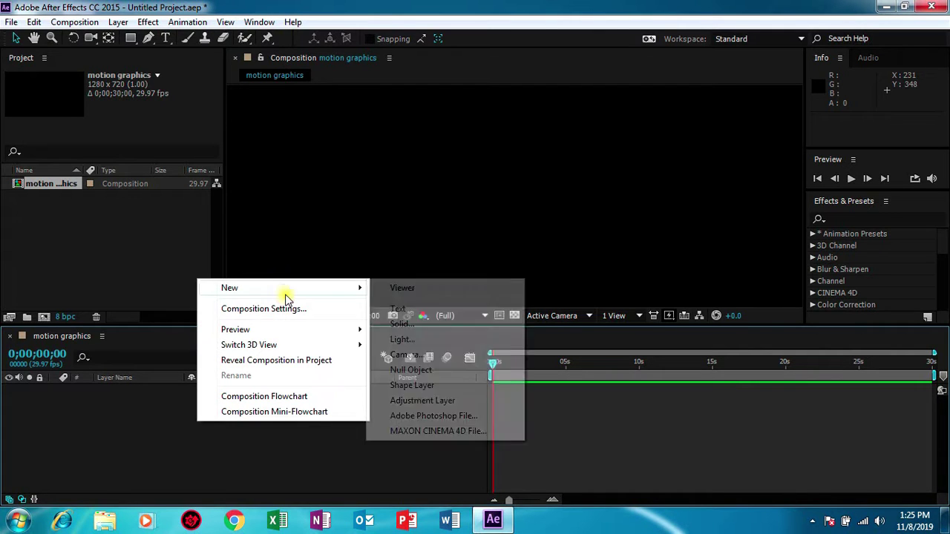
left_click(407, 327)
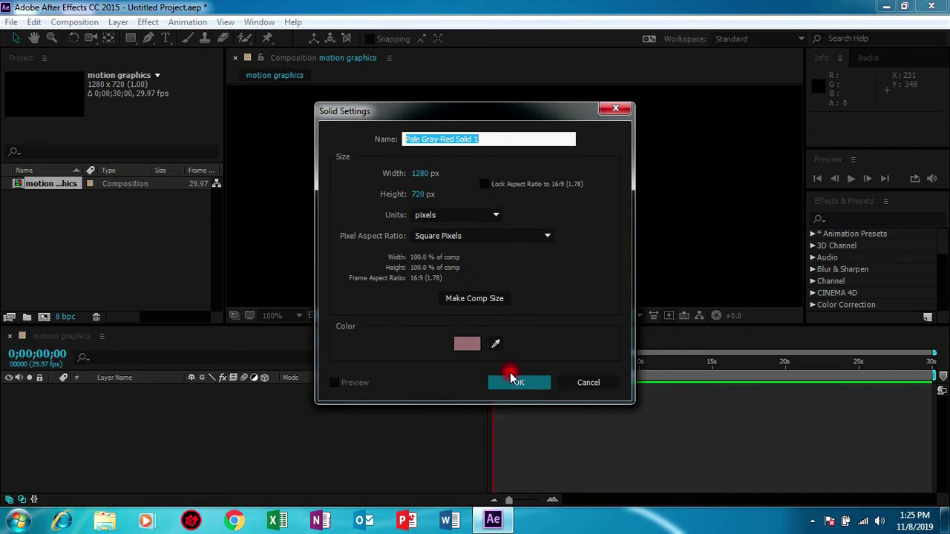
left_click(518, 381)
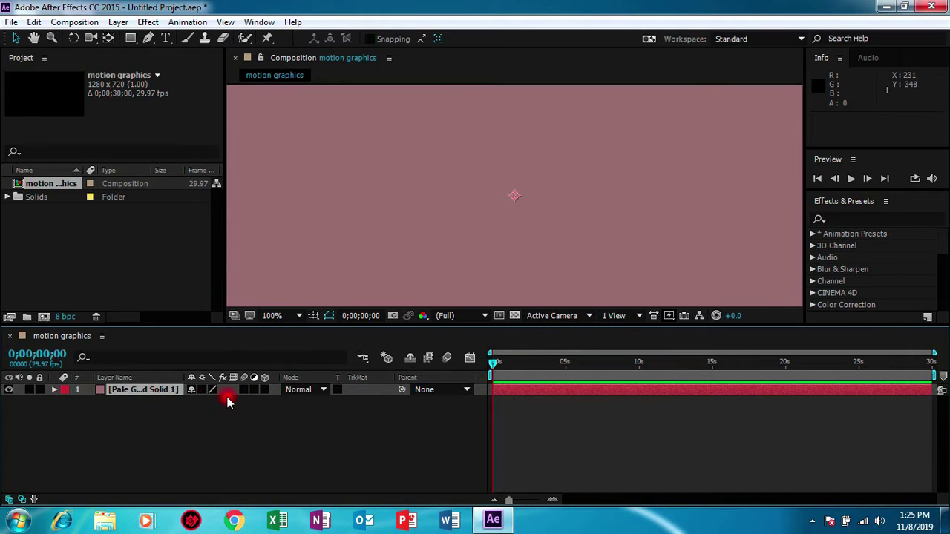
Add a text layer reading 'motion', shown as white spaced MOTION.
right_click(141, 435)
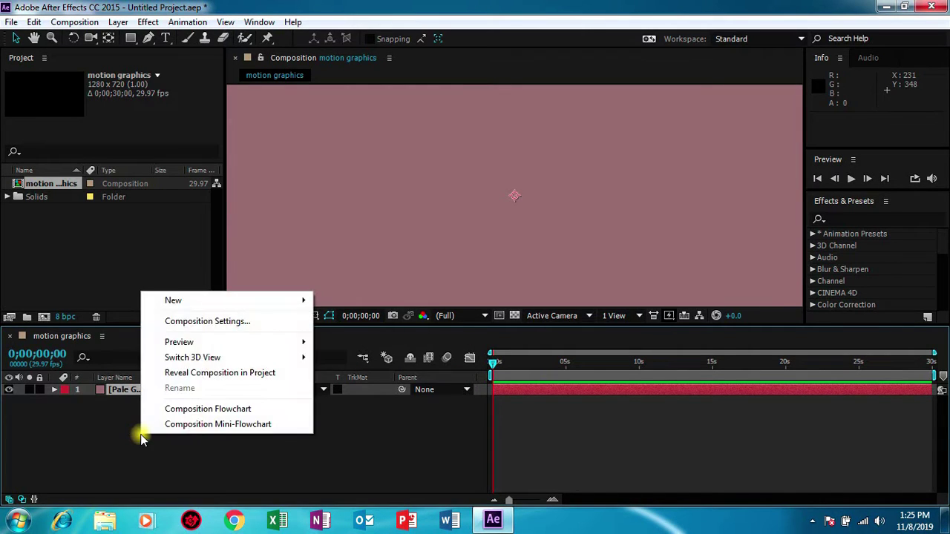
left_click(223, 302)
left_click(343, 320)
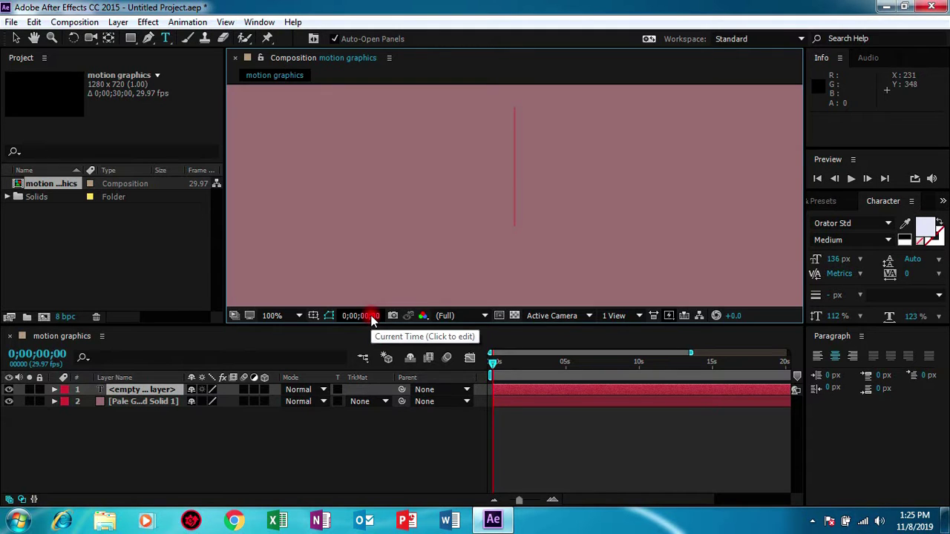
type("mot")
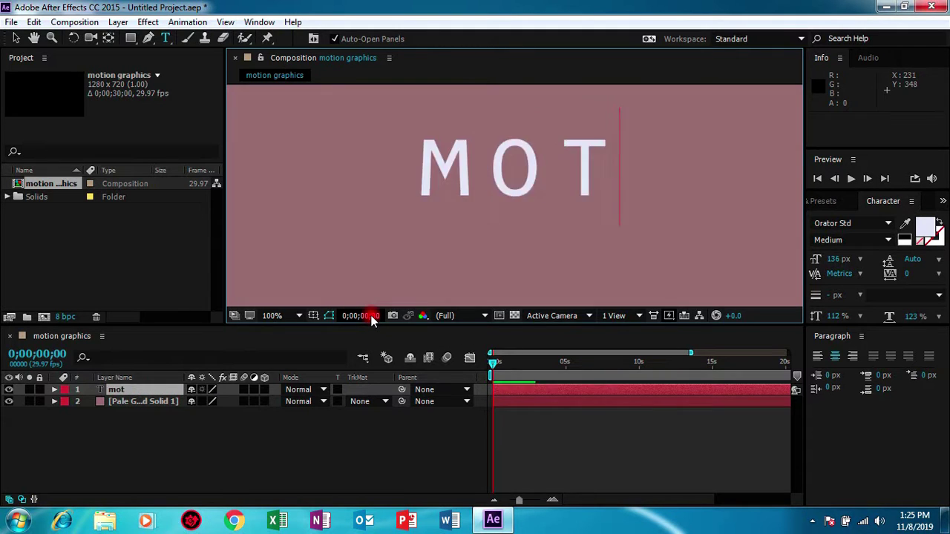
type("ion")
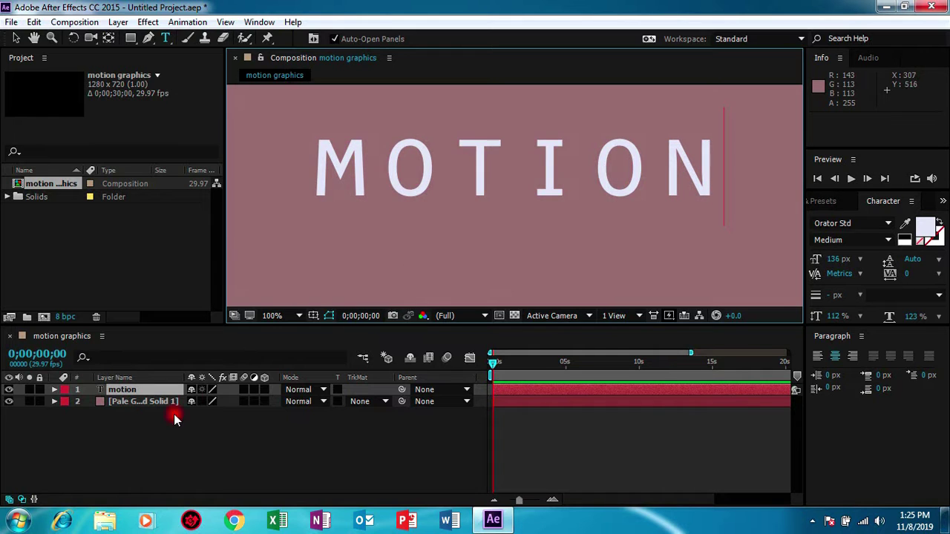
left_click(223, 432)
Add a second pale gray-red solid and move it directly beneath the MOTION text layer.
left_click(156, 391)
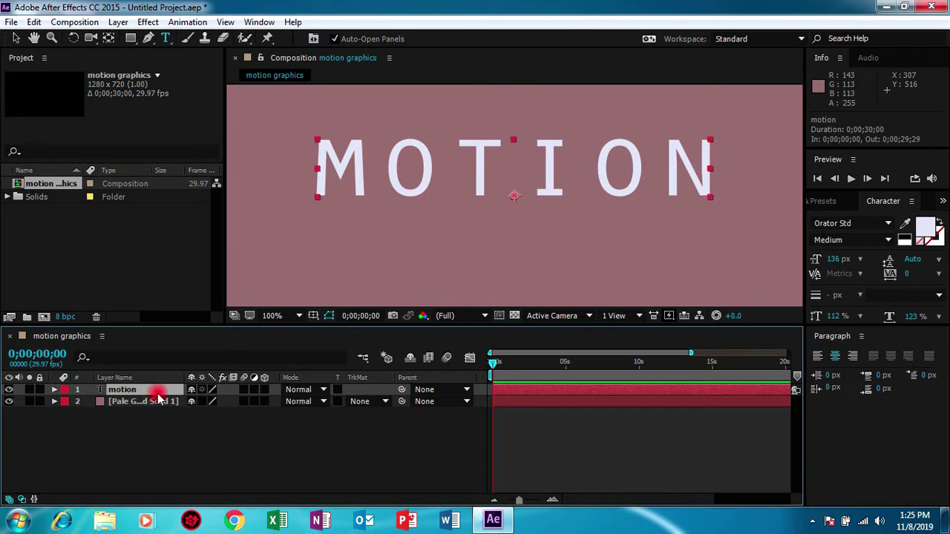
right_click(165, 431)
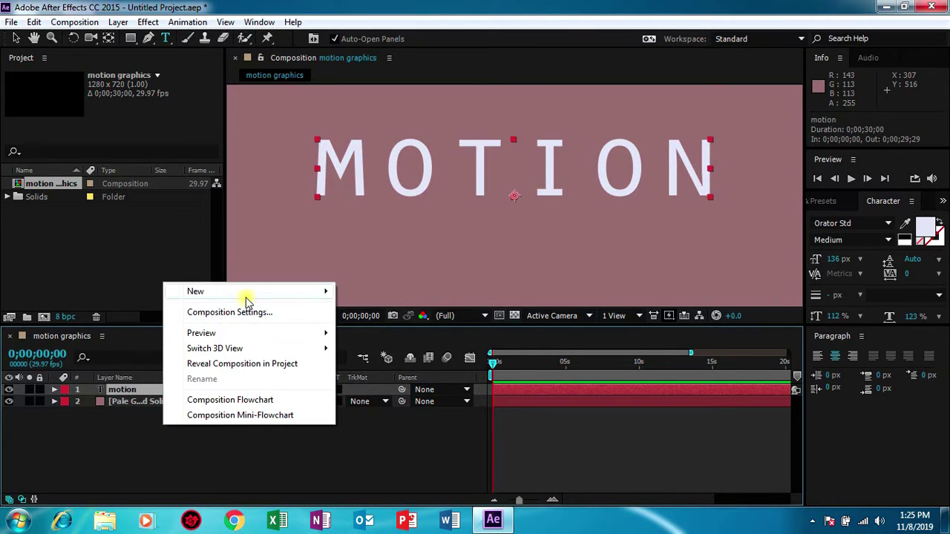
mouse_move(283, 294)
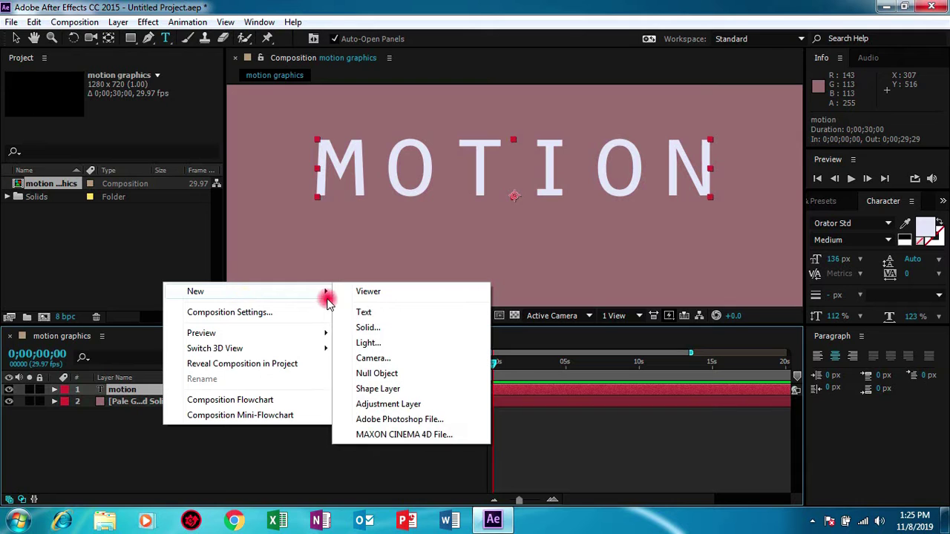
left_click(365, 327)
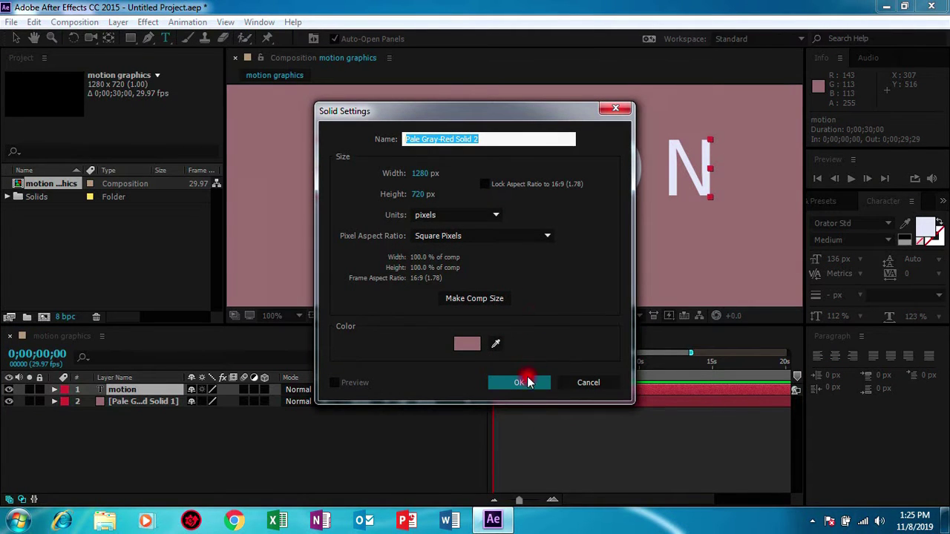
left_click(520, 383)
left_click_drag(163, 391, 178, 412)
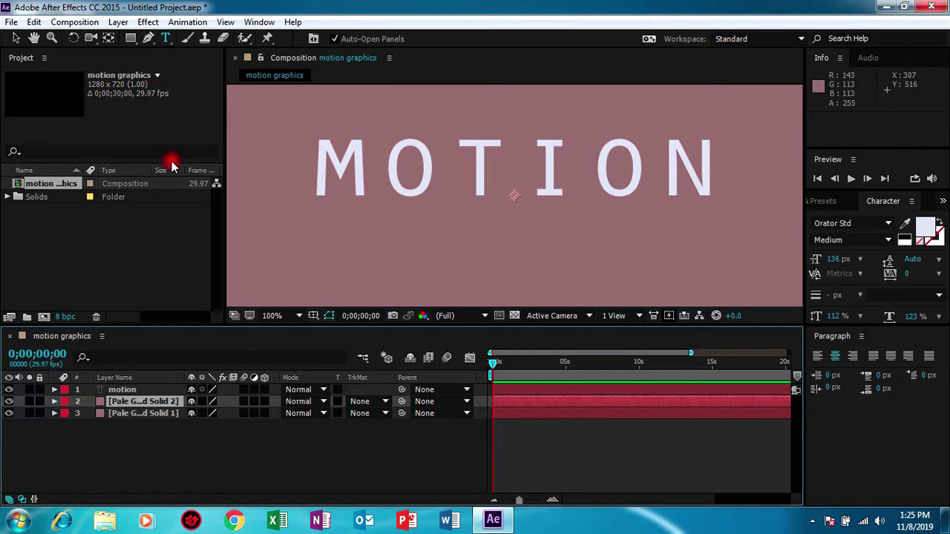
Trace the letter M with a Pen-tool mask path on the second solid.
left_click(148, 39)
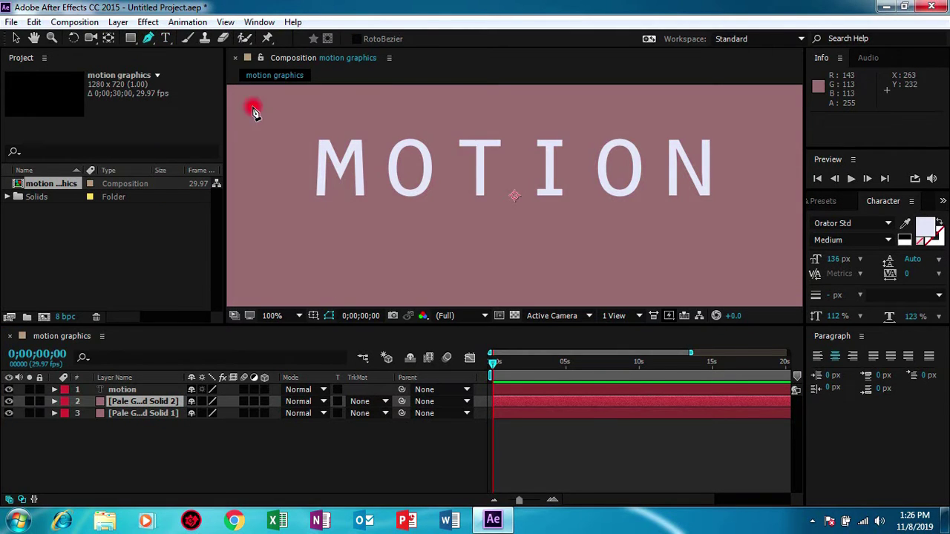
left_click(321, 192)
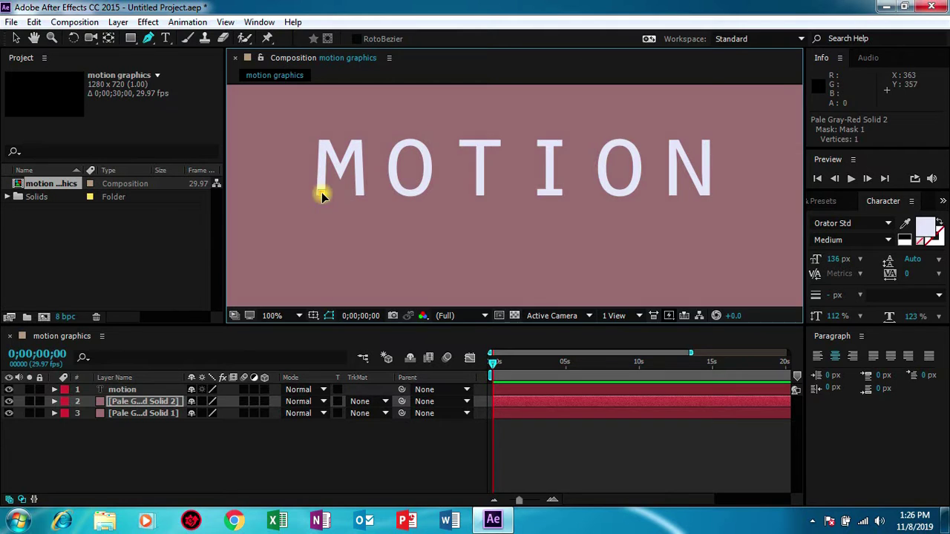
left_click(322, 144)
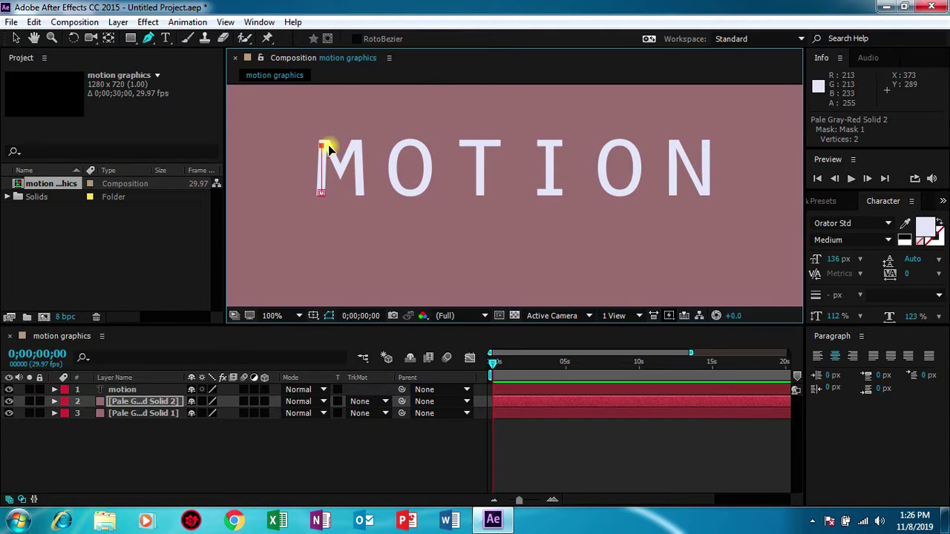
left_click_drag(330, 148, 340, 175)
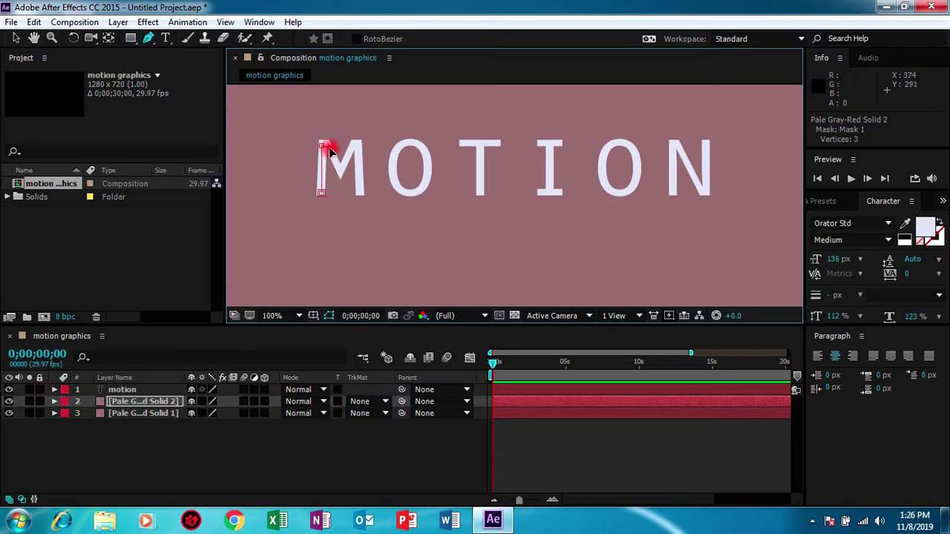
left_click(339, 172)
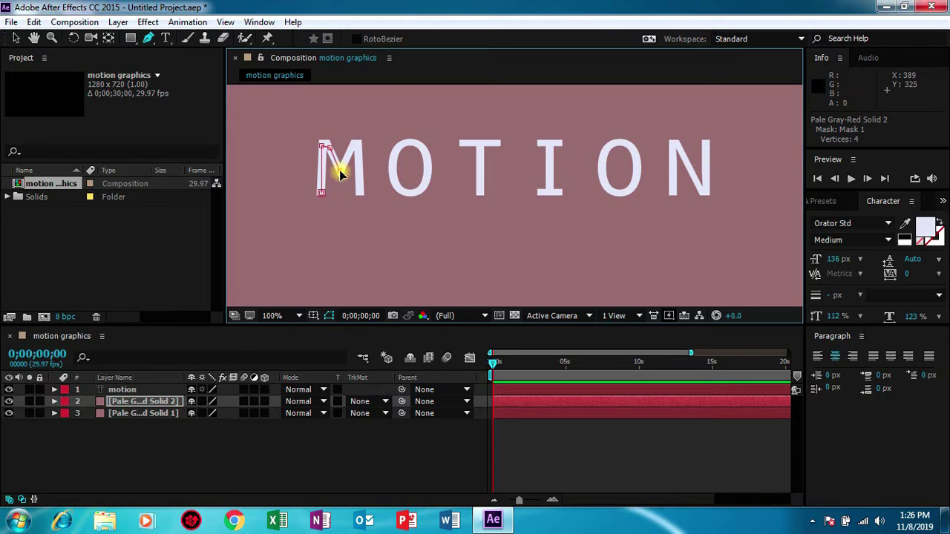
left_click(355, 147)
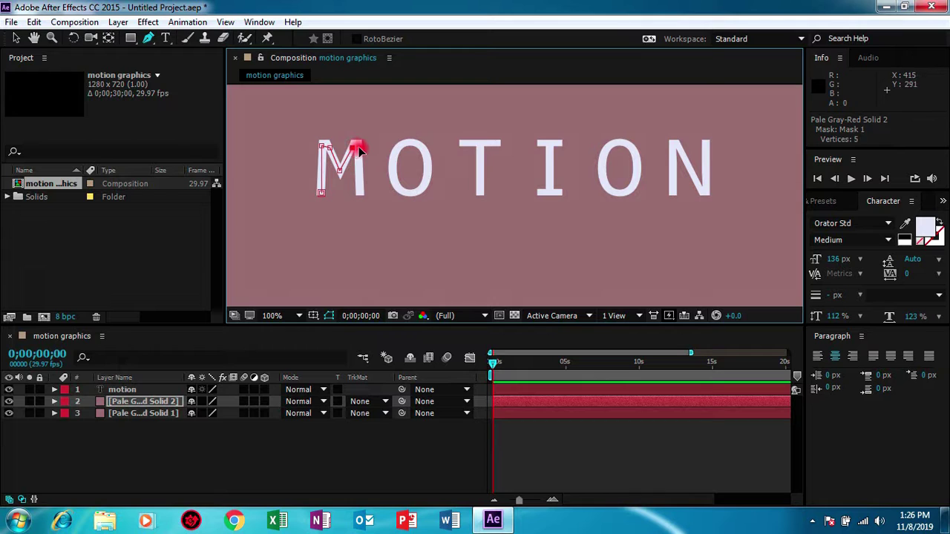
left_click_drag(360, 150, 363, 199)
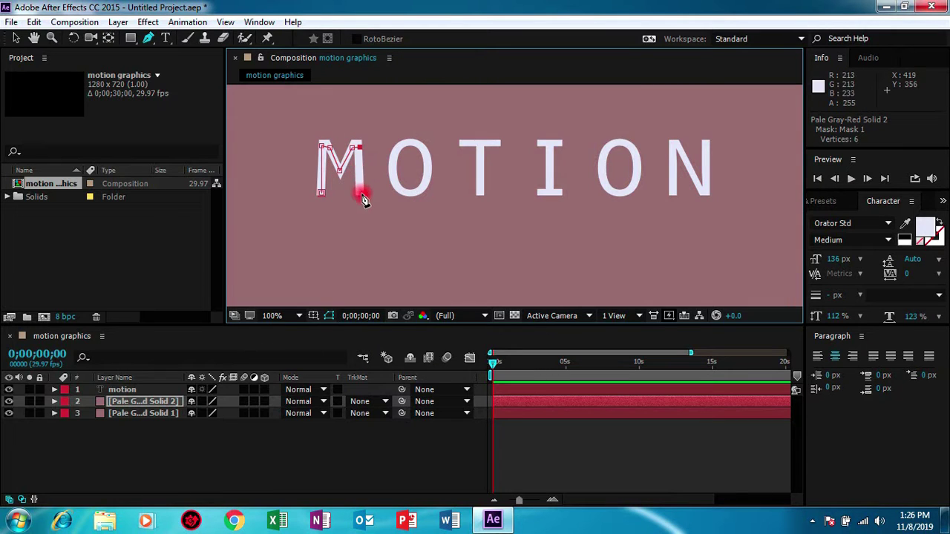
left_click(361, 195)
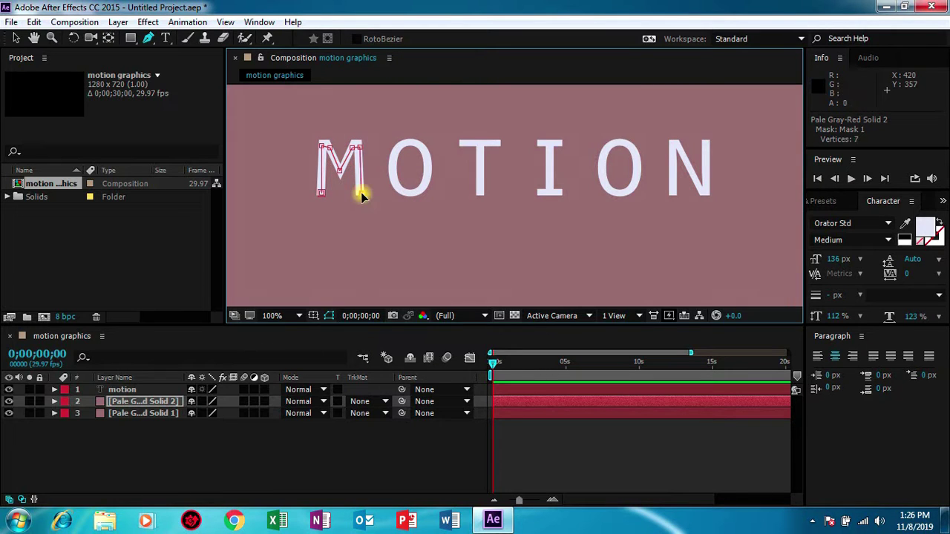
Draw a closed mask path around the O and place the first point of the T.
left_click(407, 199)
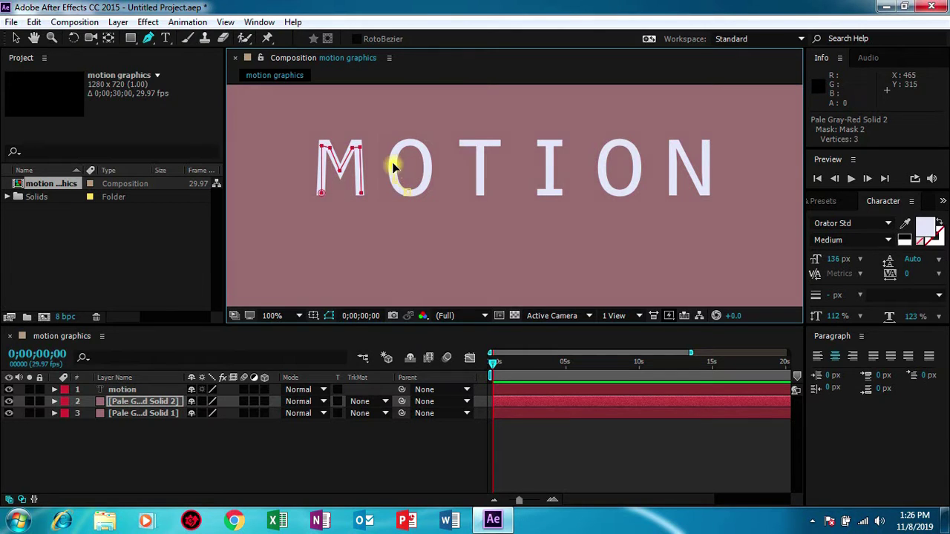
left_click(397, 157)
left_click(402, 154)
left_click(406, 149)
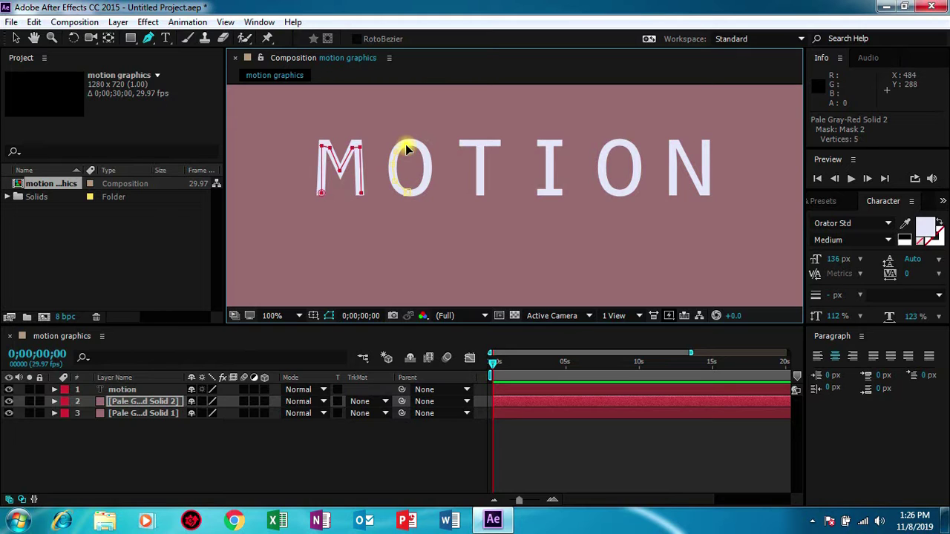
left_click(421, 151)
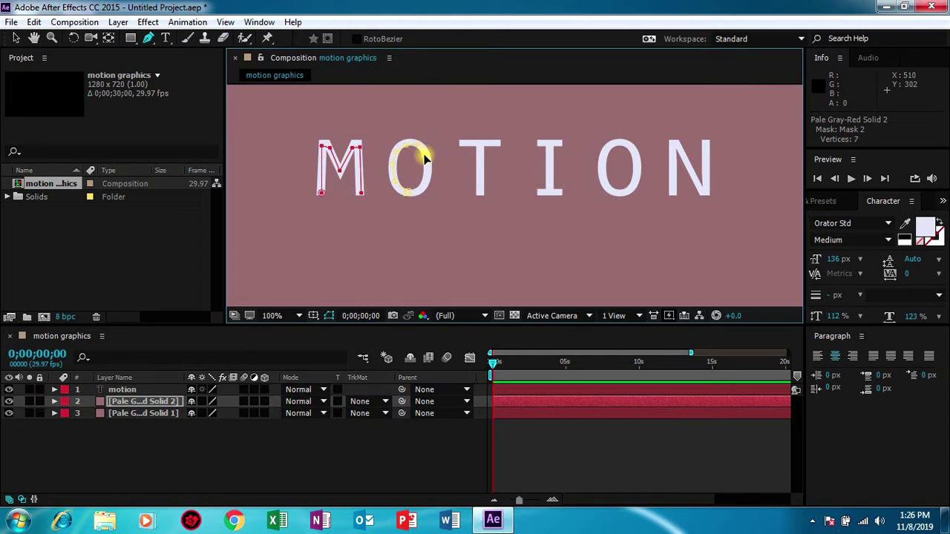
left_click(425, 163)
left_click(427, 171)
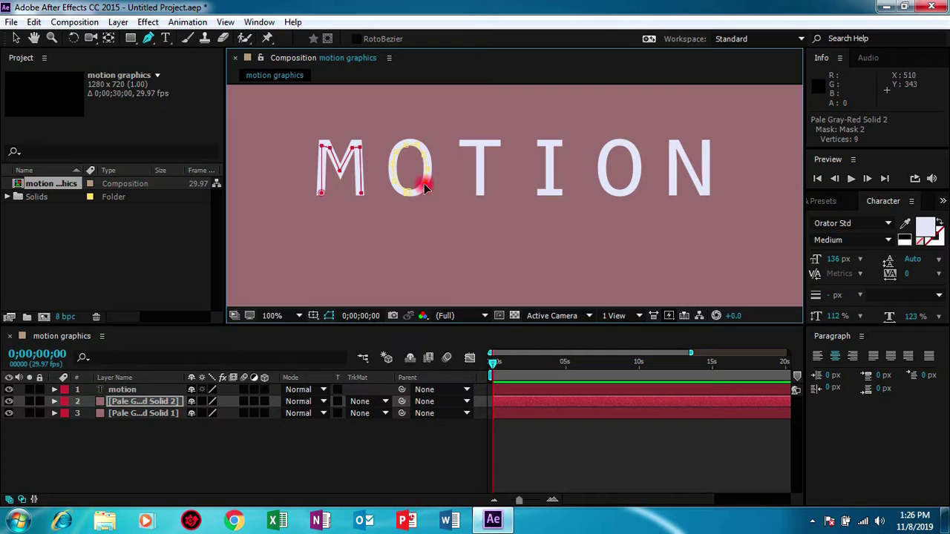
left_click(419, 188)
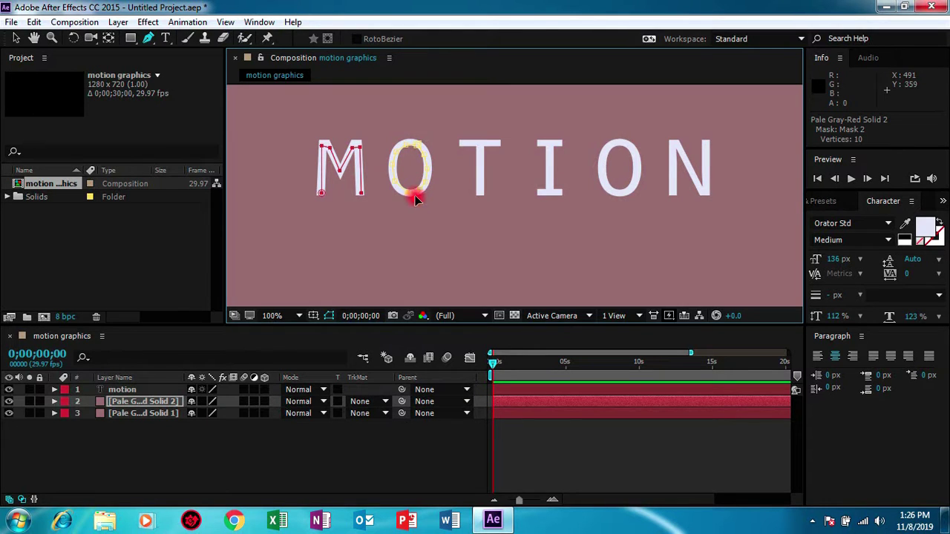
left_click(415, 198)
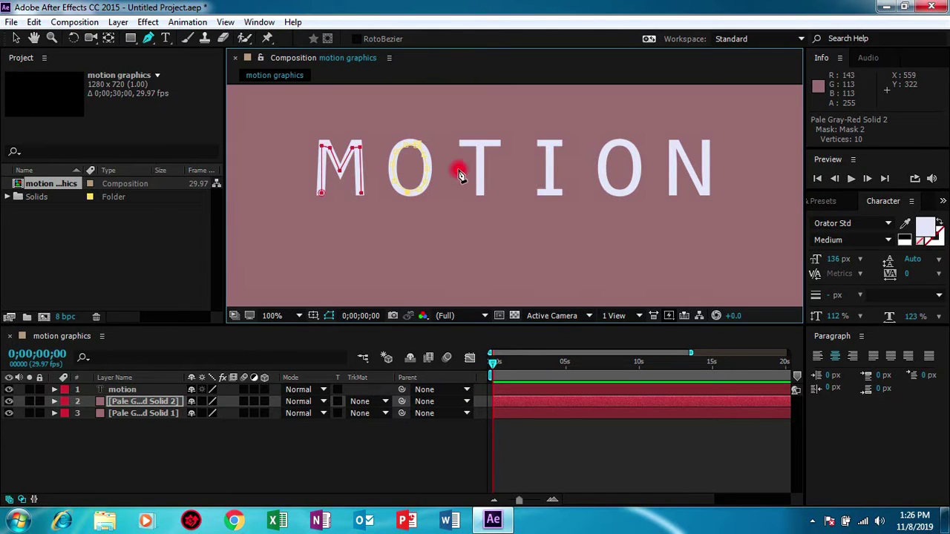
left_click(482, 199)
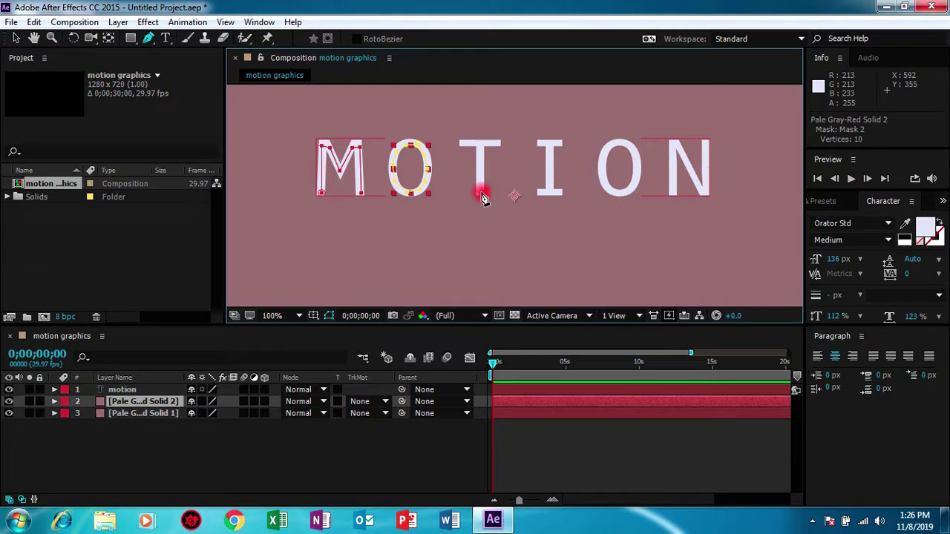
Trace the top of the T with a Mask 3 path.
left_click(482, 147)
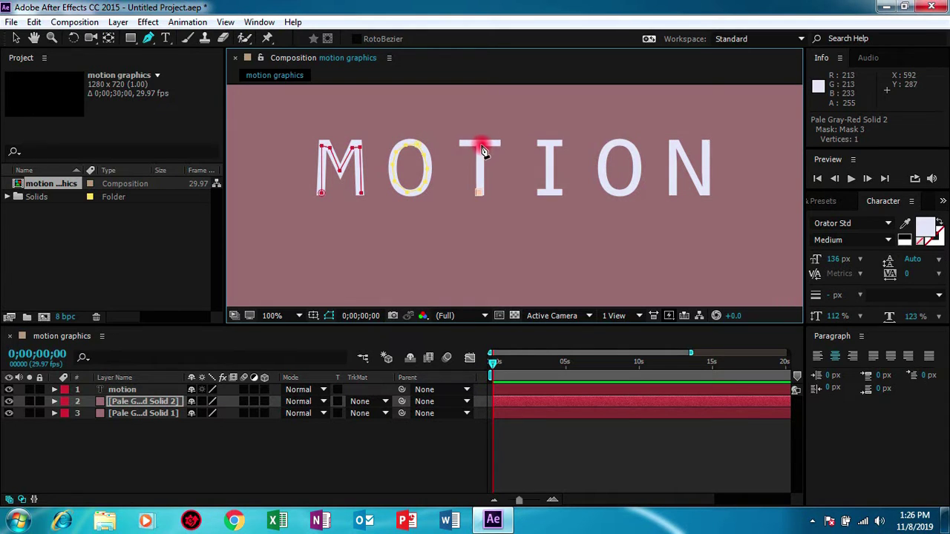
left_click(477, 144)
left_click(463, 145)
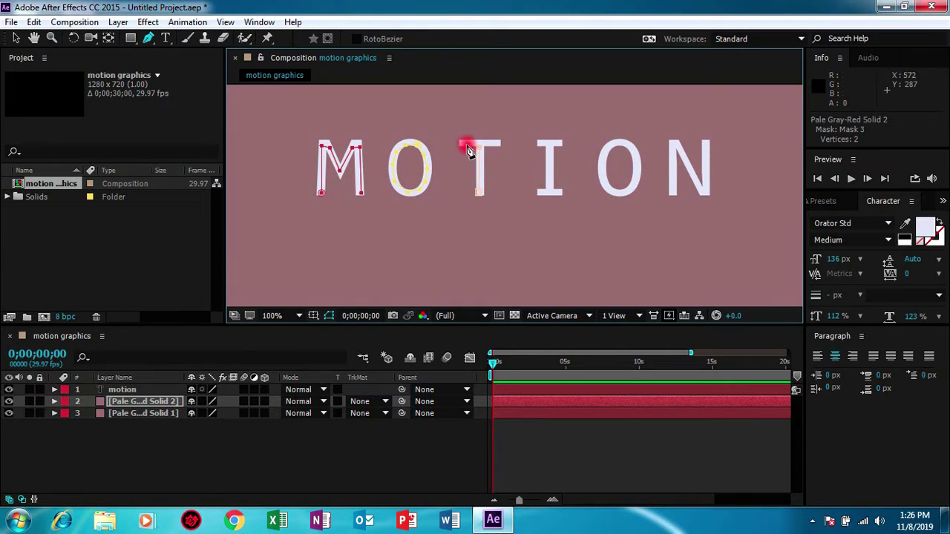
left_click(483, 145)
left_click(495, 143)
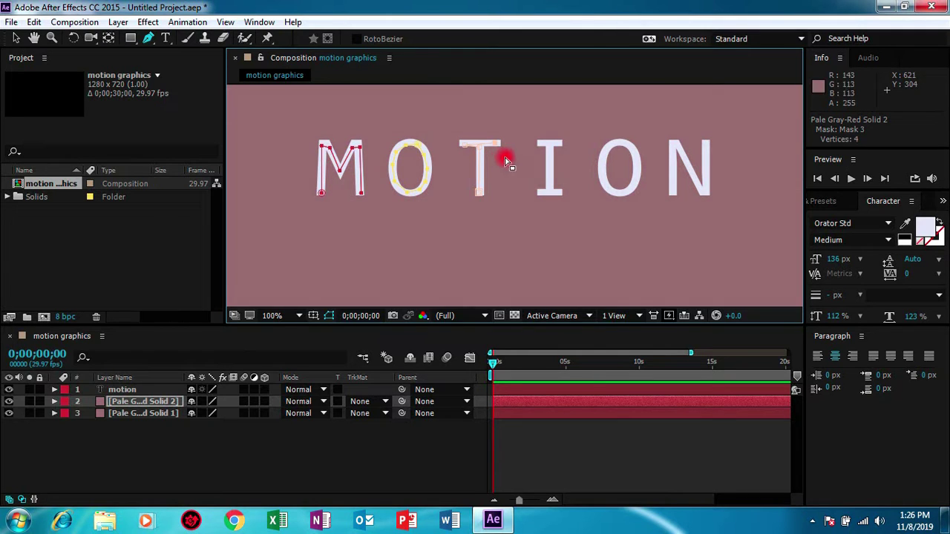
left_click(548, 193)
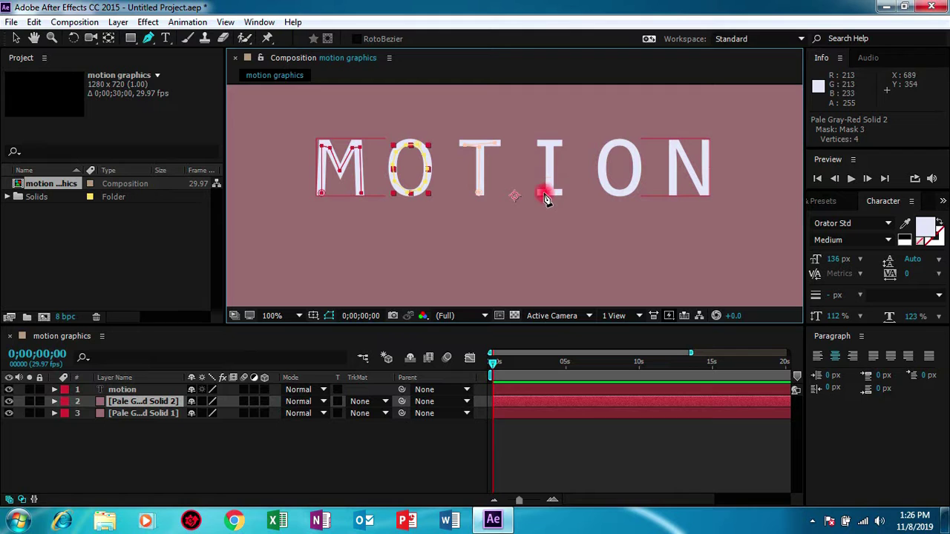
Trace the I with a Mask 4 path, undoing a stray path at its top.
left_click(541, 194)
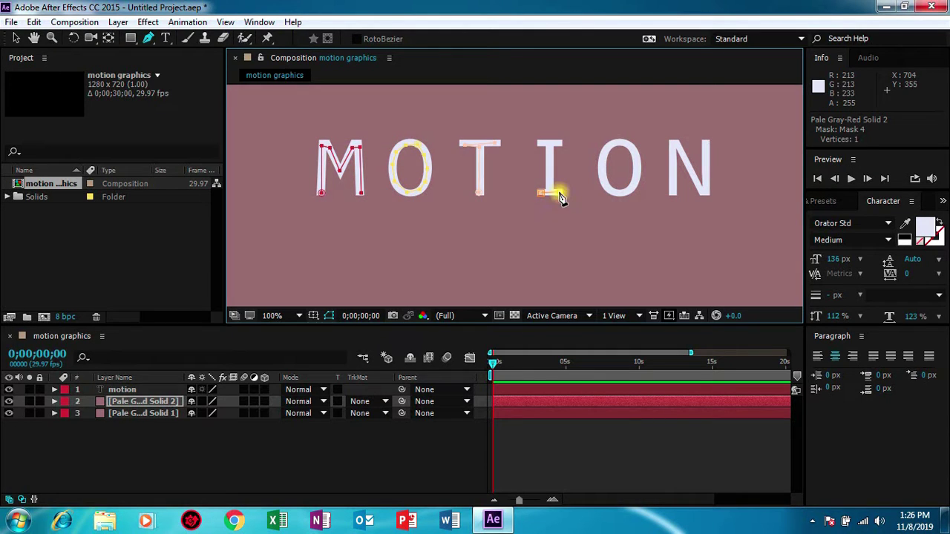
left_click(553, 193)
left_click(550, 191)
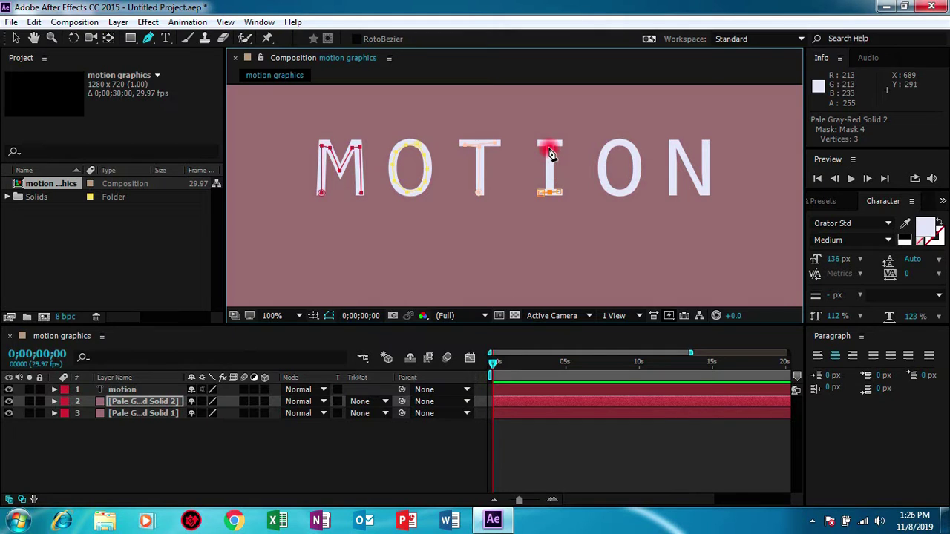
left_click(550, 152)
left_click(544, 145)
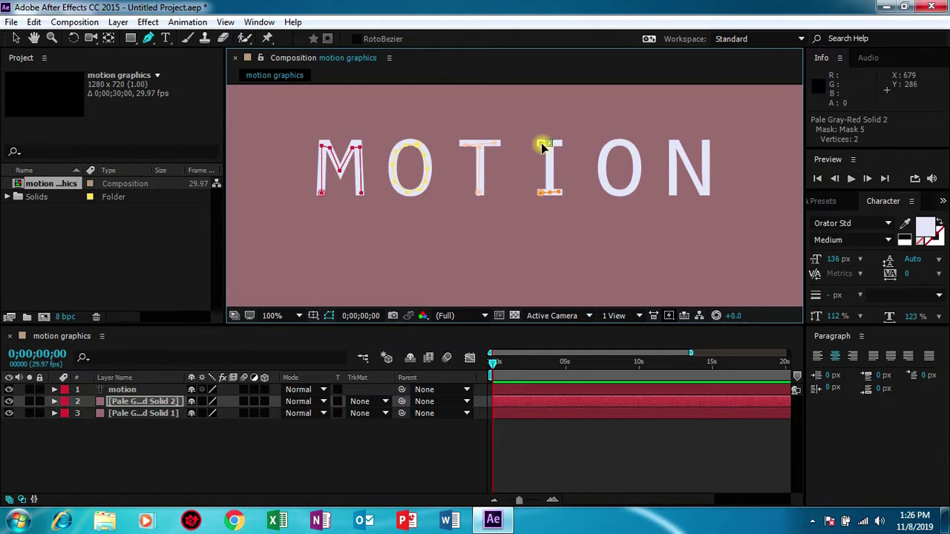
left_click(557, 143)
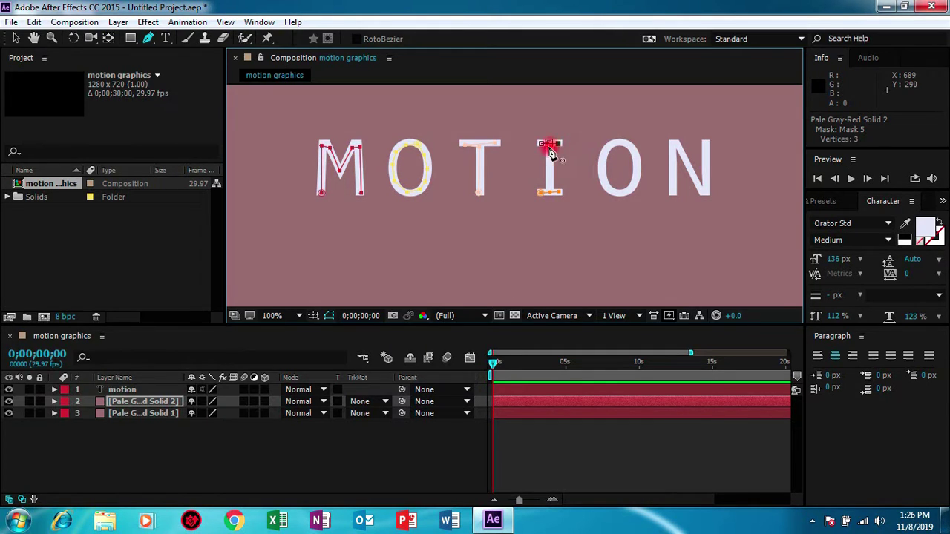
key("ctrl+z")
key("ctrl+z")
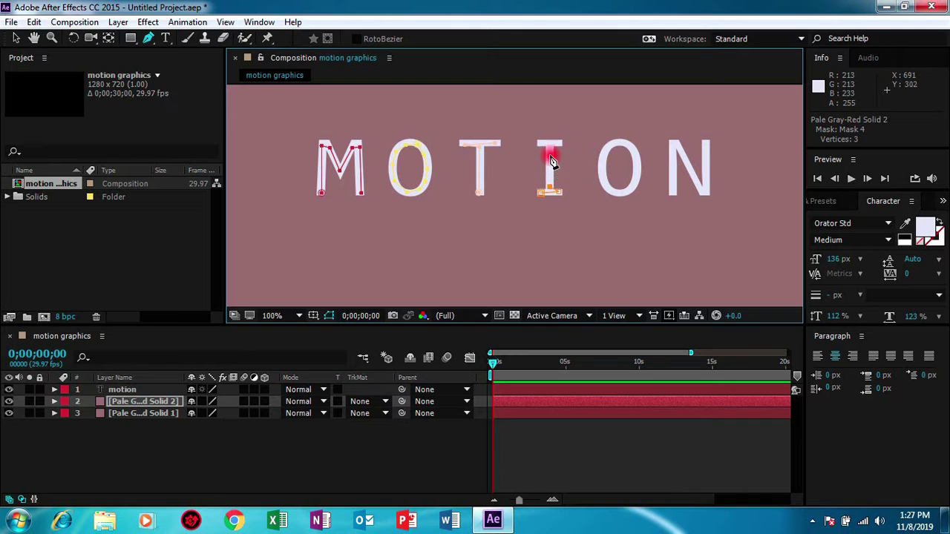
left_click(550, 152)
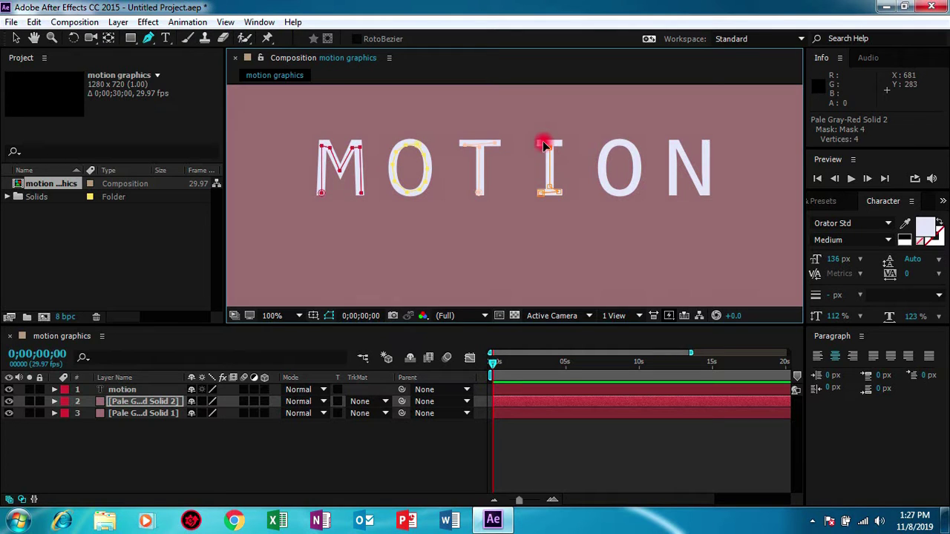
left_click(555, 143)
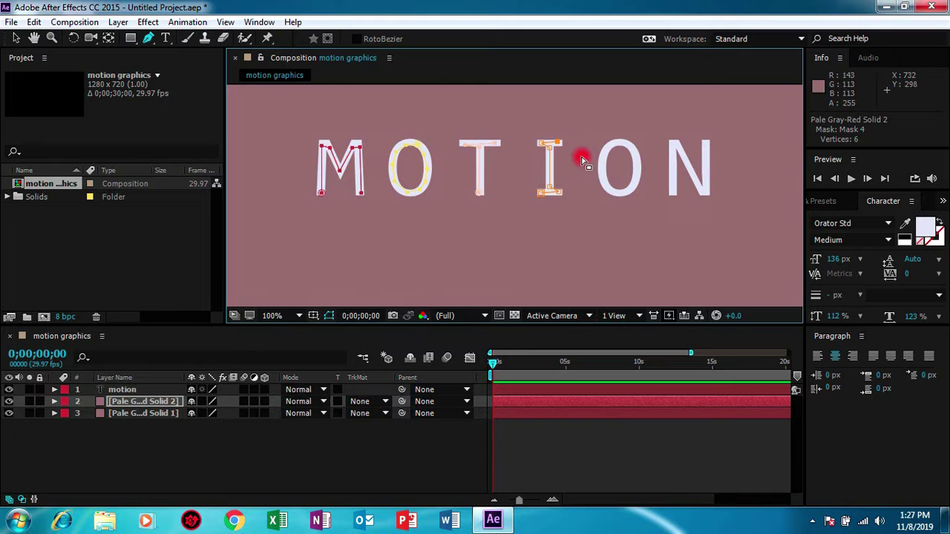
left_click(602, 172)
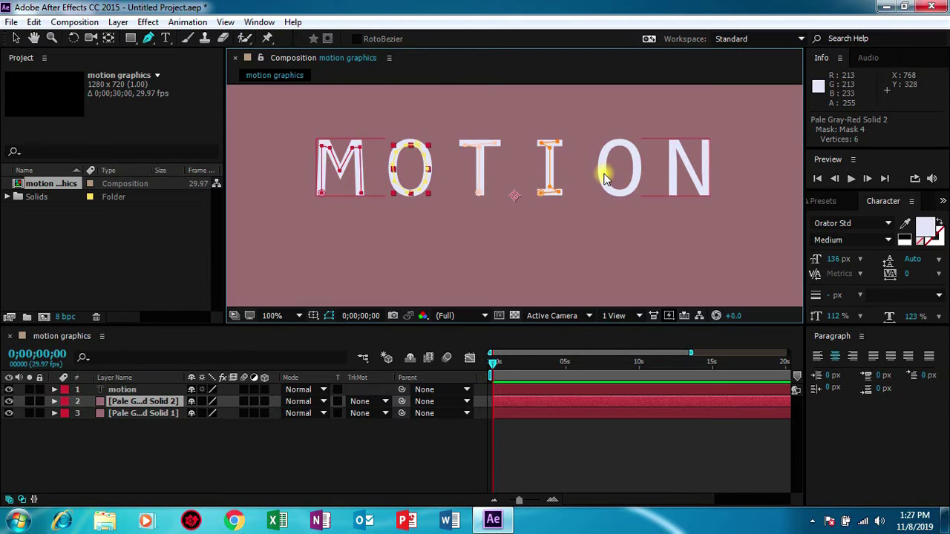
Expand the solid's Masks group to list its four masks and open Mask 2's color.
left_click(403, 170)
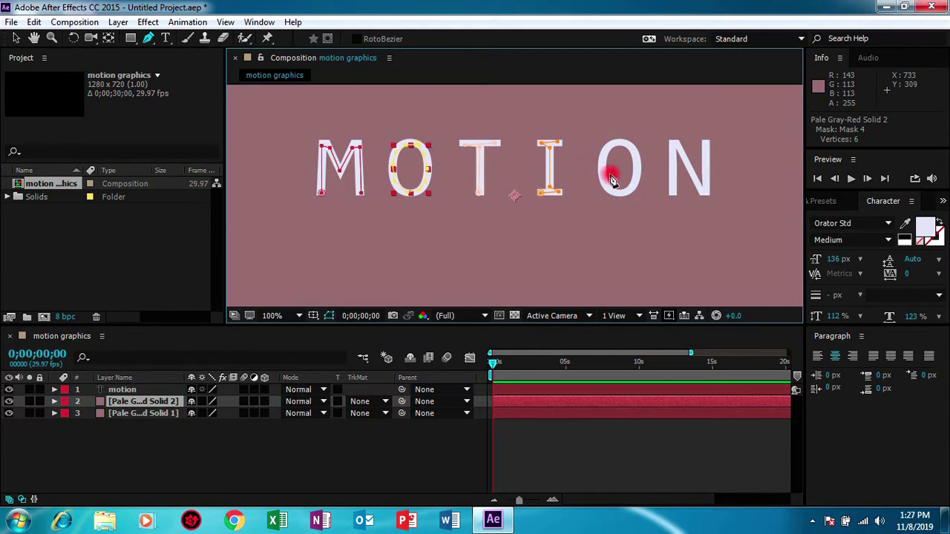
left_click(54, 401)
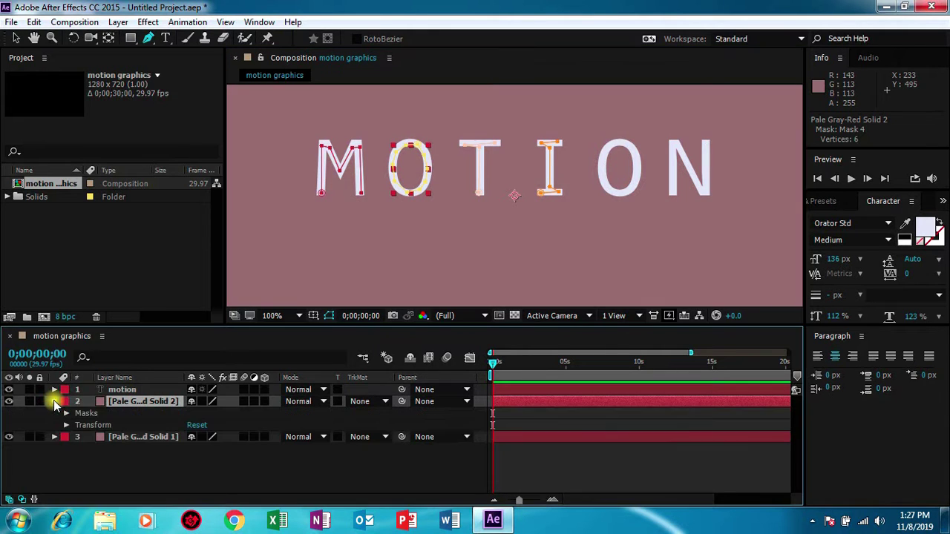
left_click(66, 414)
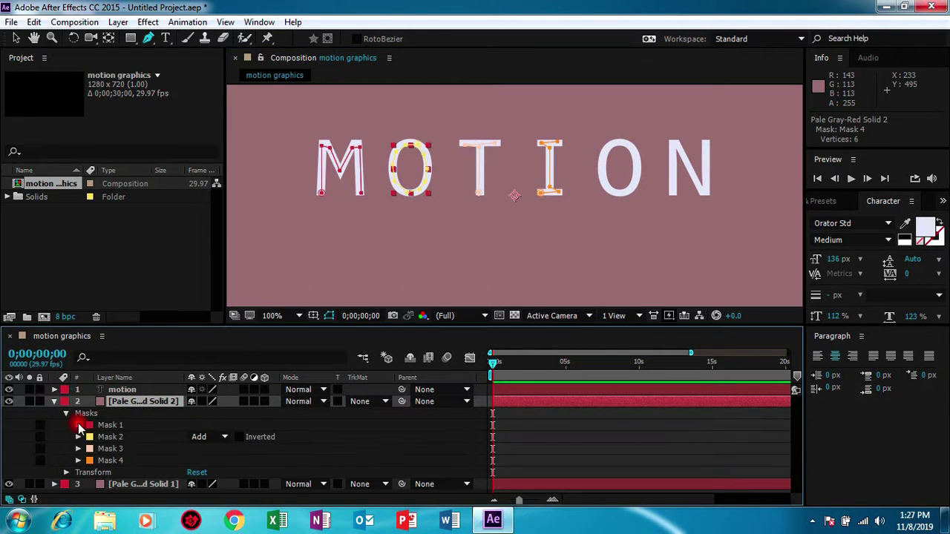
left_click(92, 435)
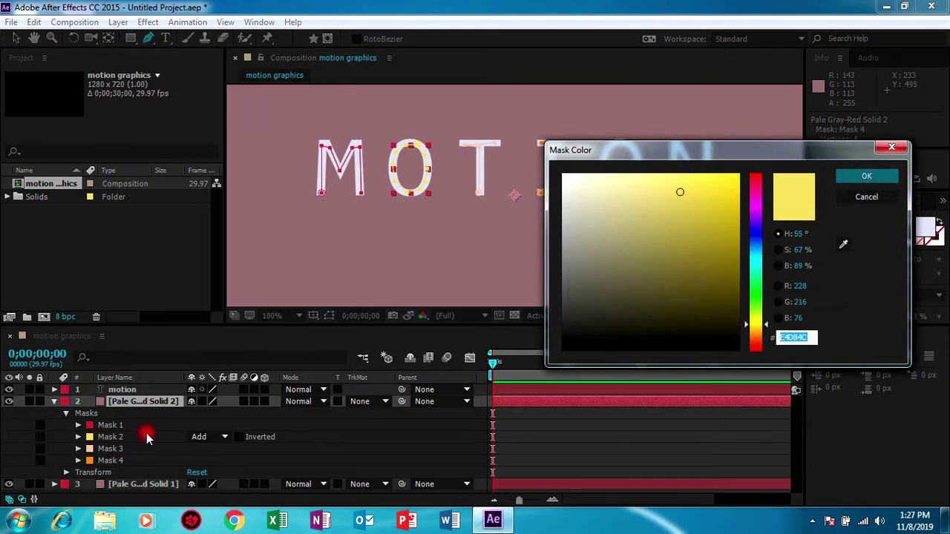
Place a copy of the O mask (Mask 2) over the second O in MOTION.
left_click(853, 196)
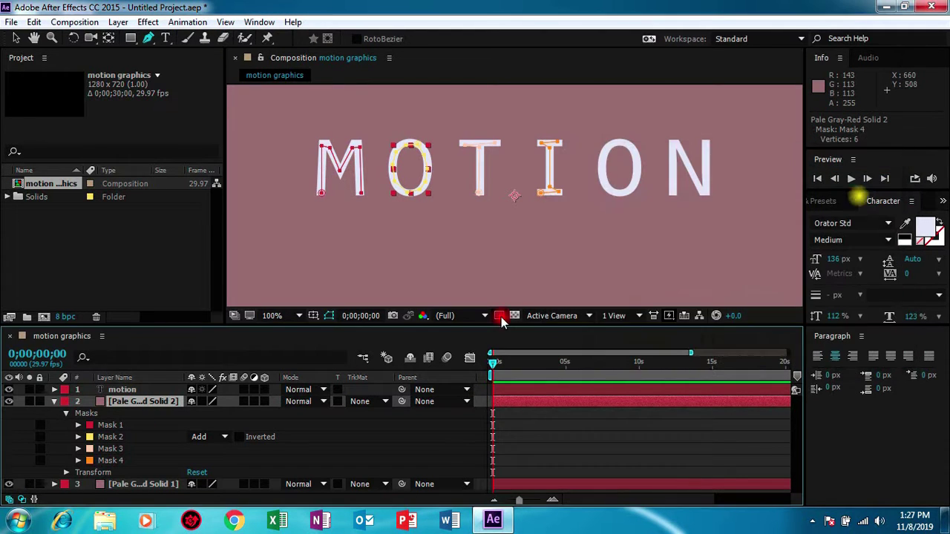
left_click(119, 438)
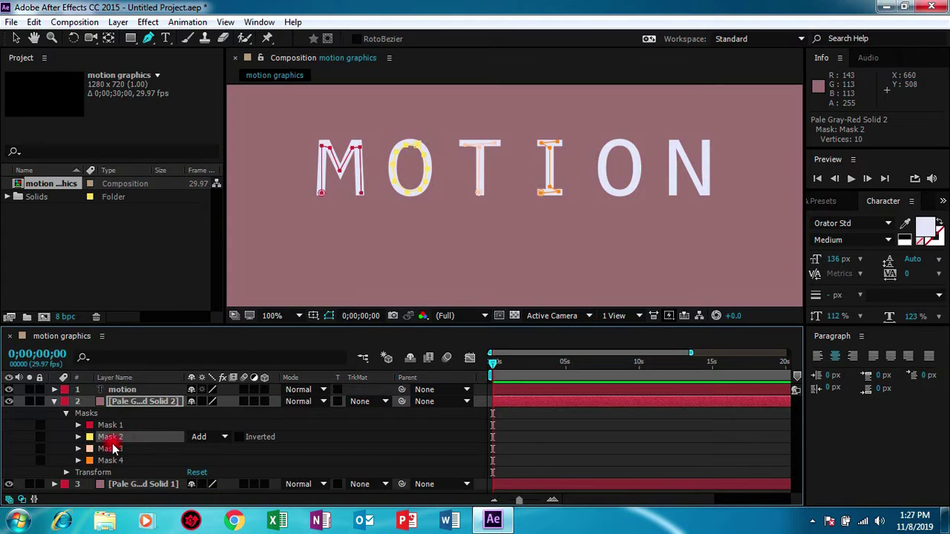
left_click(619, 191)
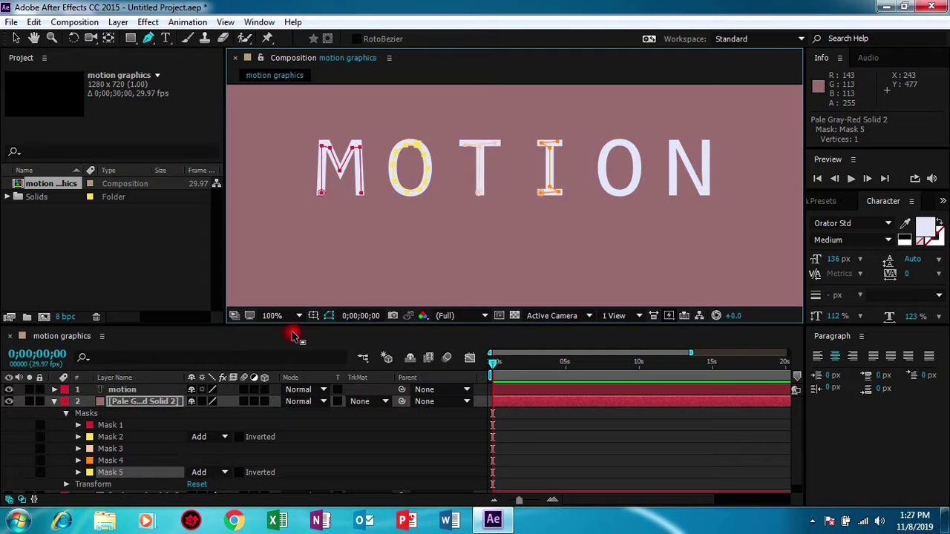
left_click(120, 438)
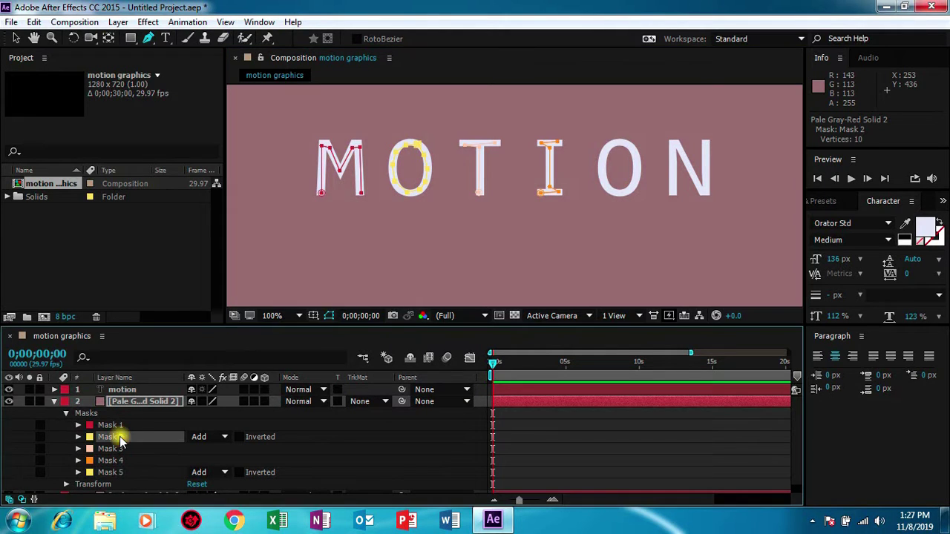
left_click(20, 39)
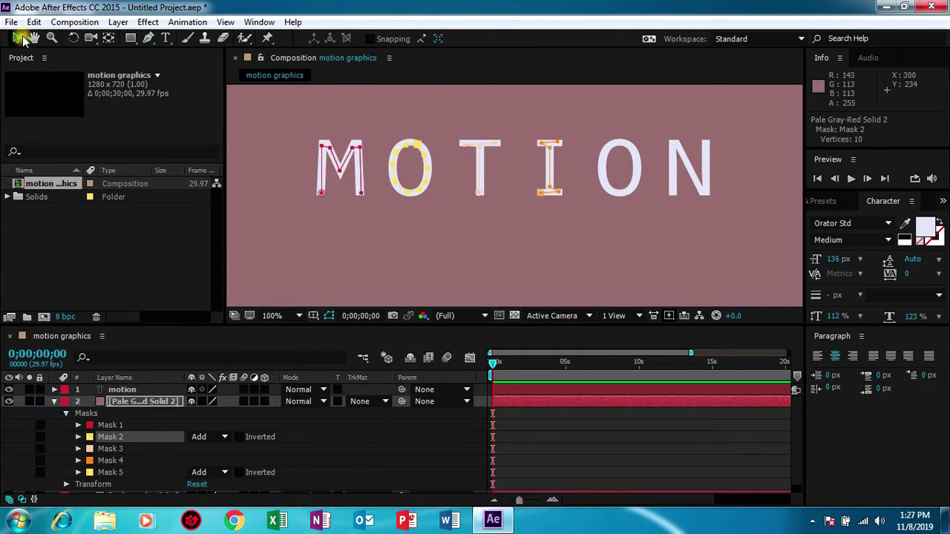
left_click_drag(414, 148, 620, 147)
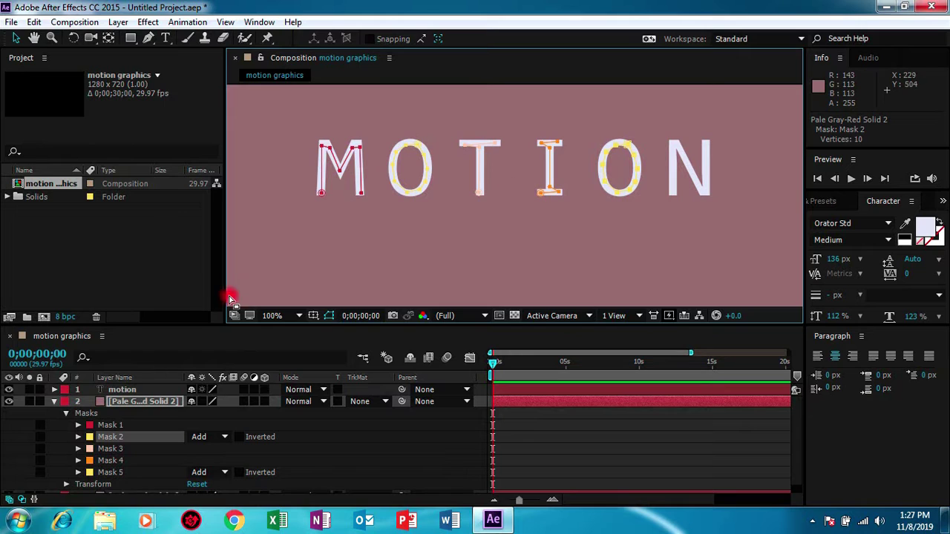
left_click(134, 402)
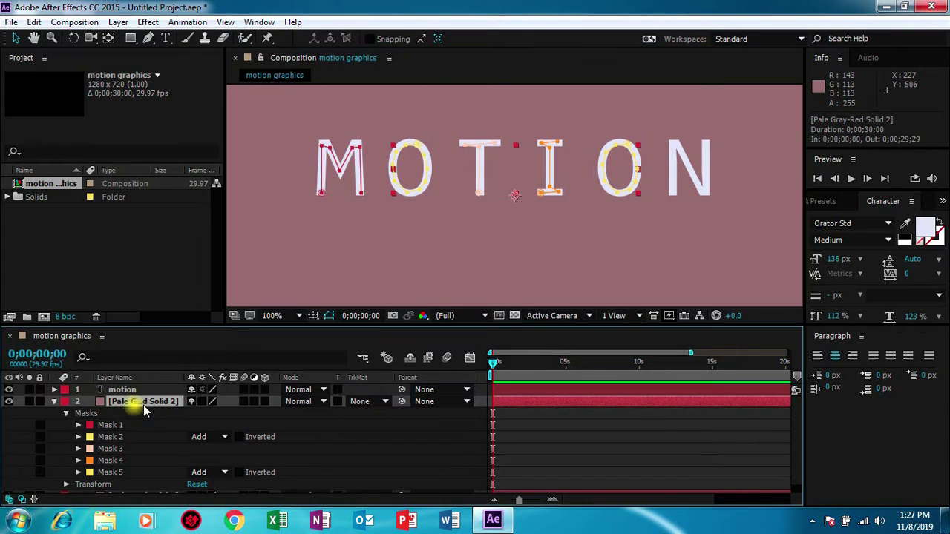
Draw a closed six-vertex mask path (Mask 6) around the letter N.
left_click(148, 38)
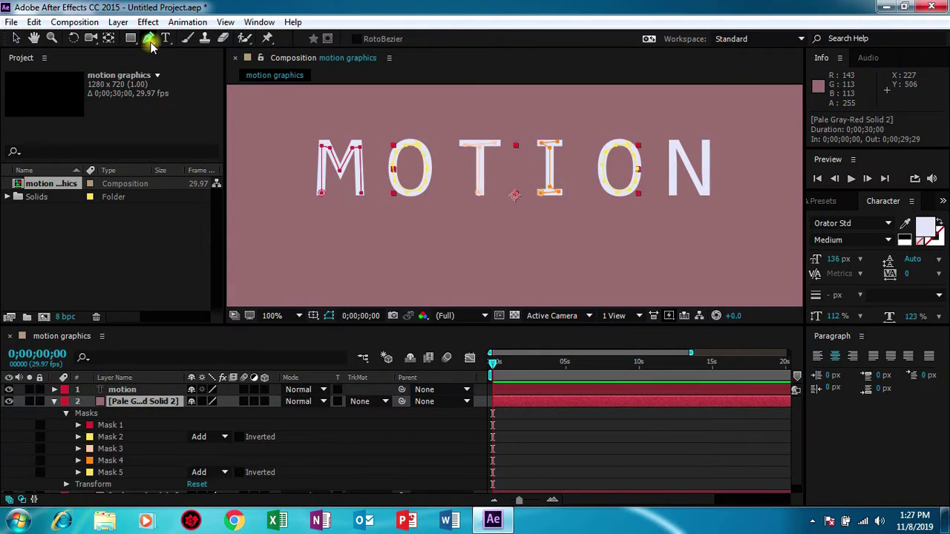
left_click(672, 191)
left_click(671, 146)
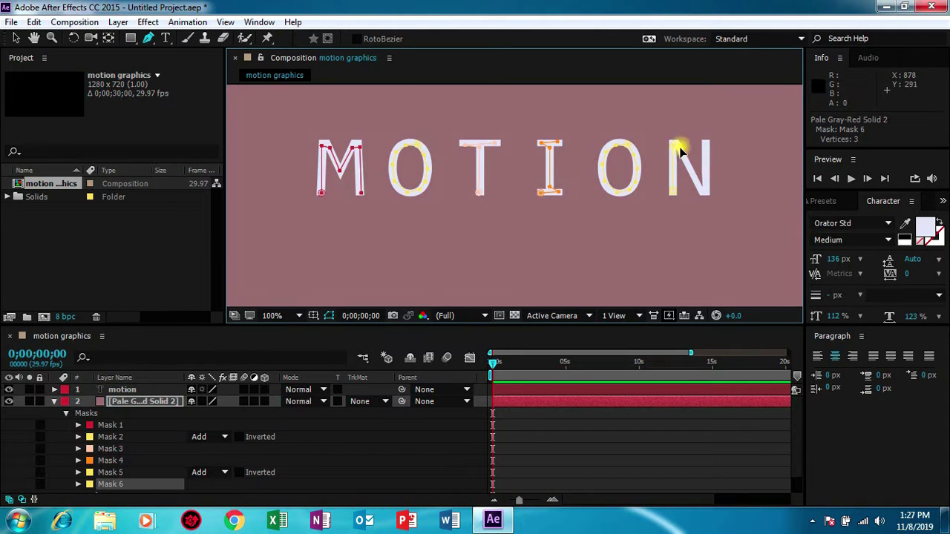
left_click(704, 191)
left_click(700, 191)
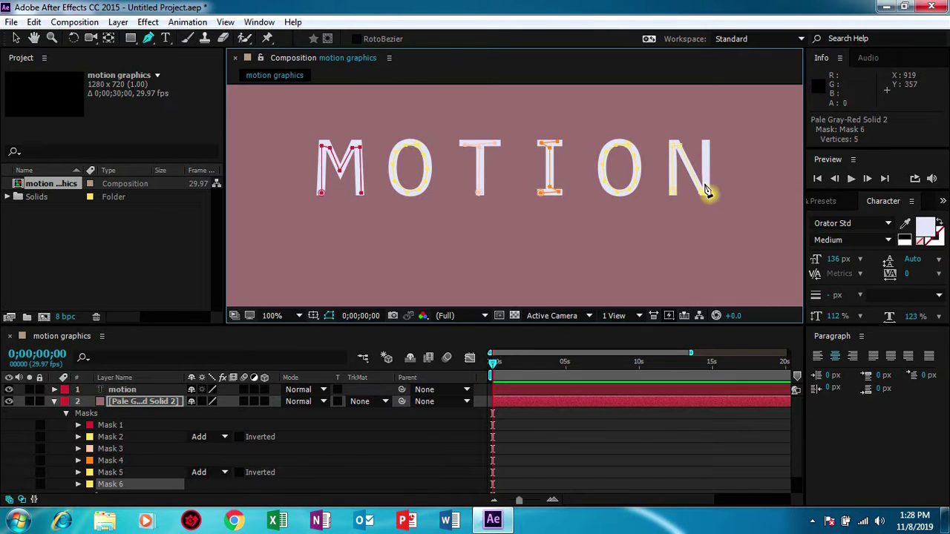
left_click(705, 144)
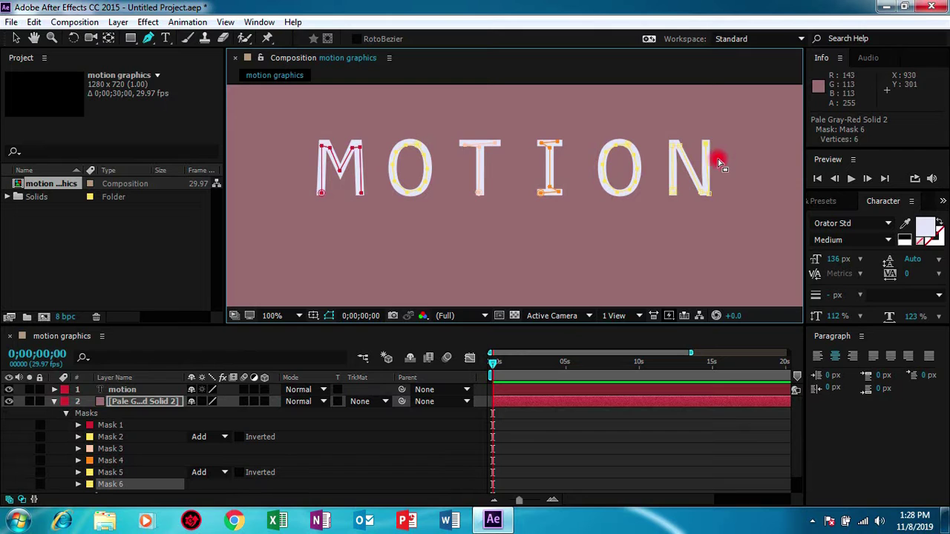
left_click(722, 173)
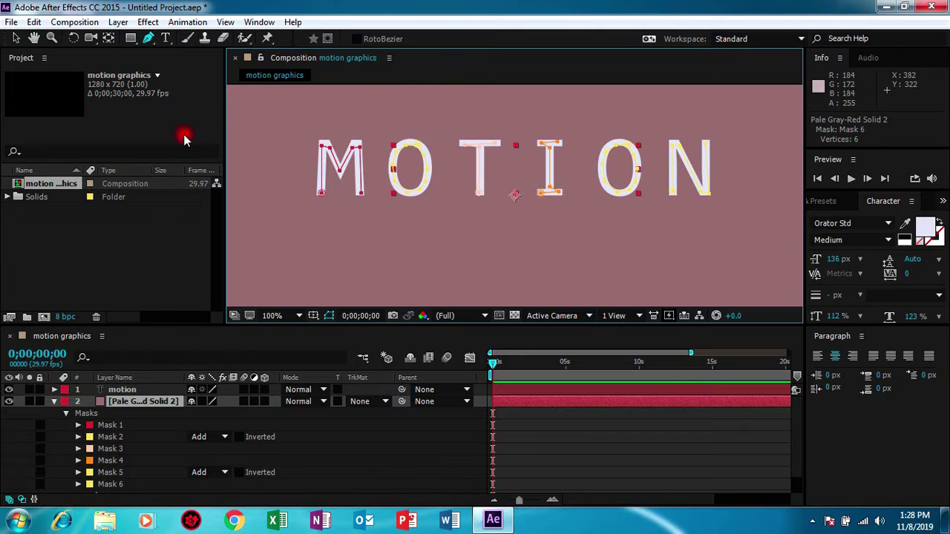
left_click(51, 38)
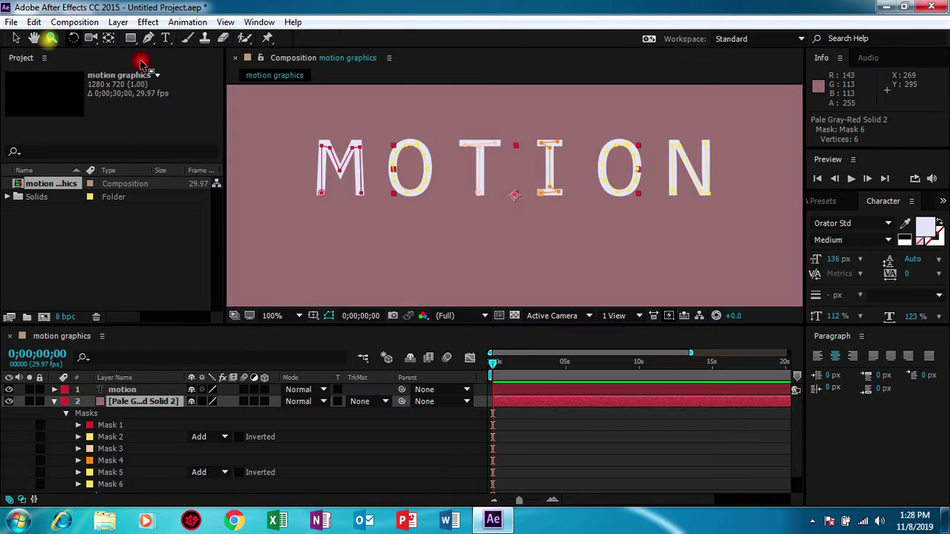
Zoom in and add points to the M's mask, reshaping its right side to 7 vertices.
left_click(349, 180)
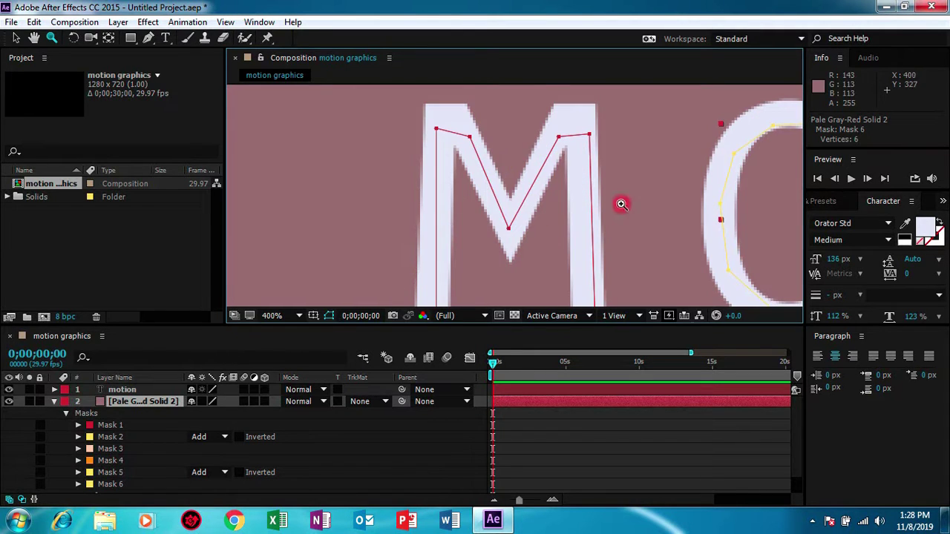
left_click(544, 168, "alt")
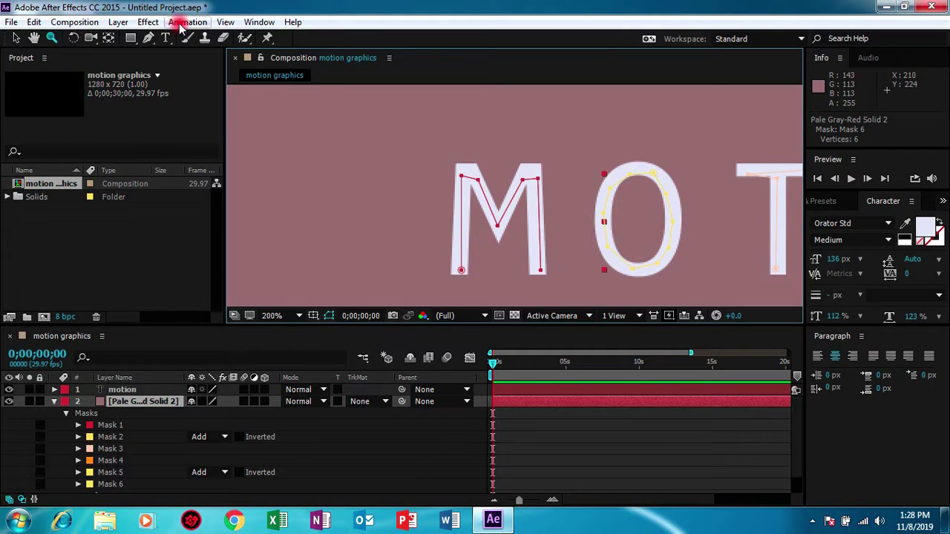
left_click(148, 37)
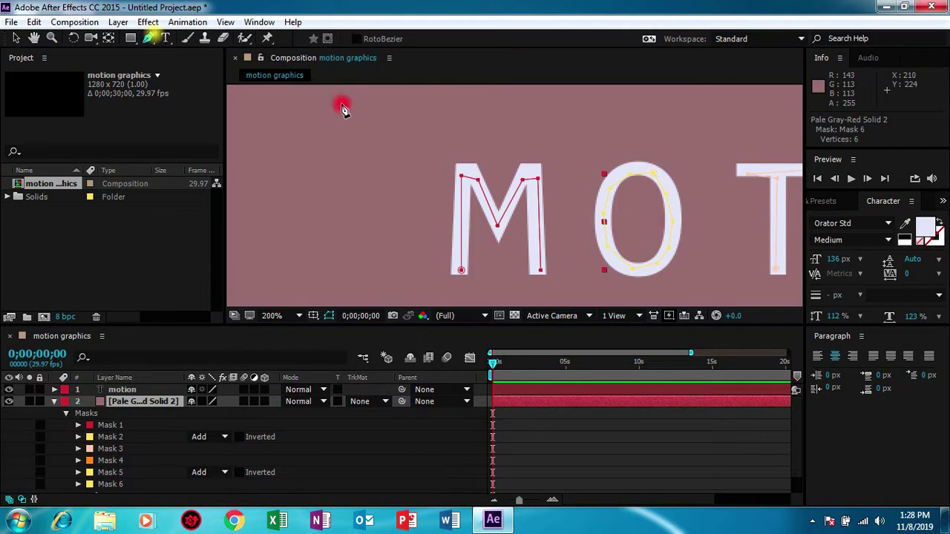
left_click(475, 178)
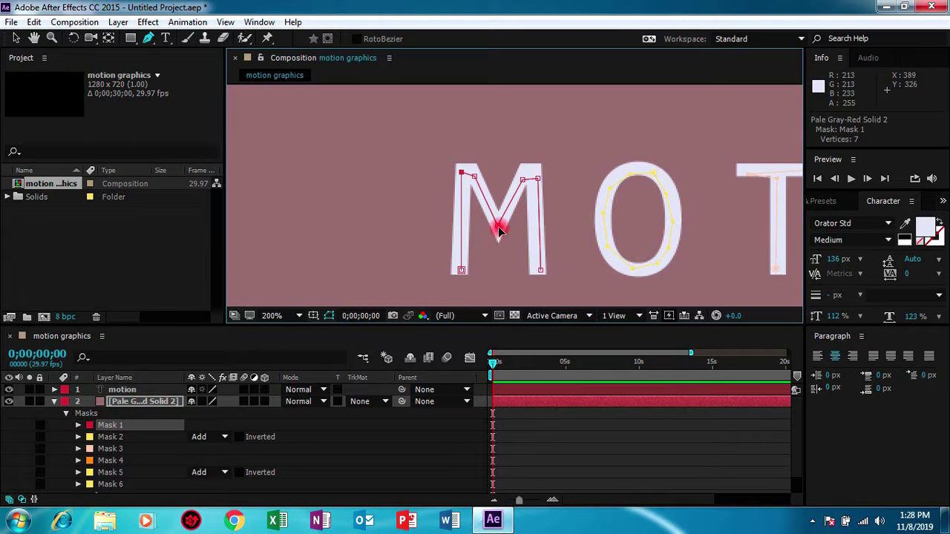
left_click_drag(523, 179, 524, 181)
left_click(528, 178)
left_click(533, 173)
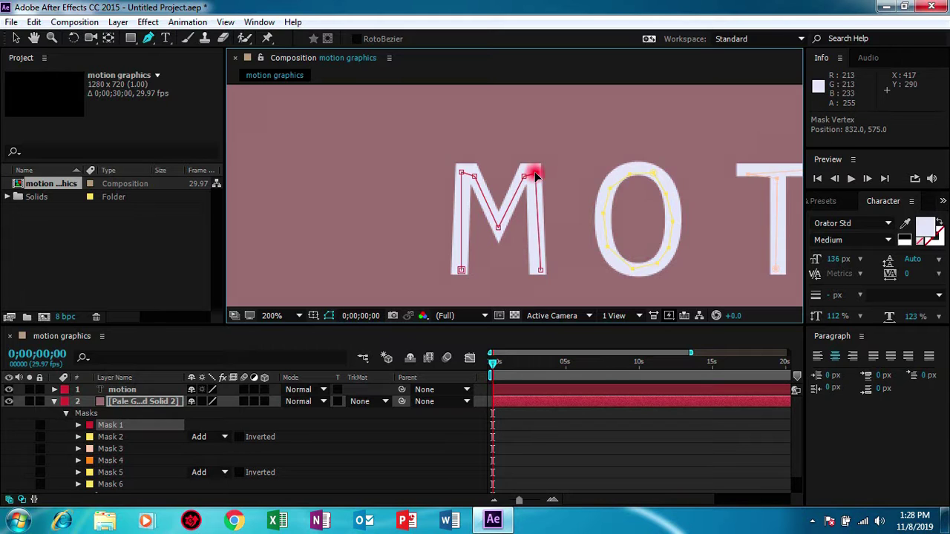
left_click(539, 271)
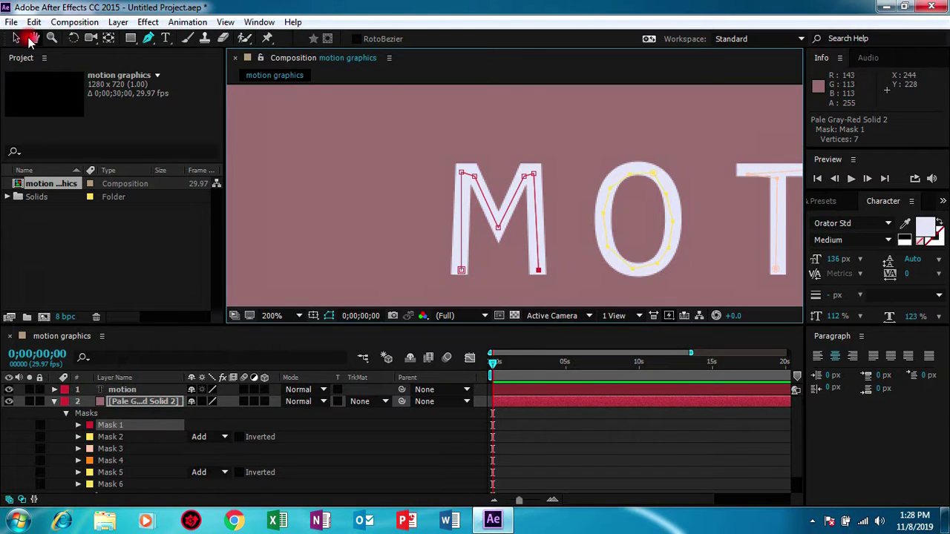
left_click(34, 39)
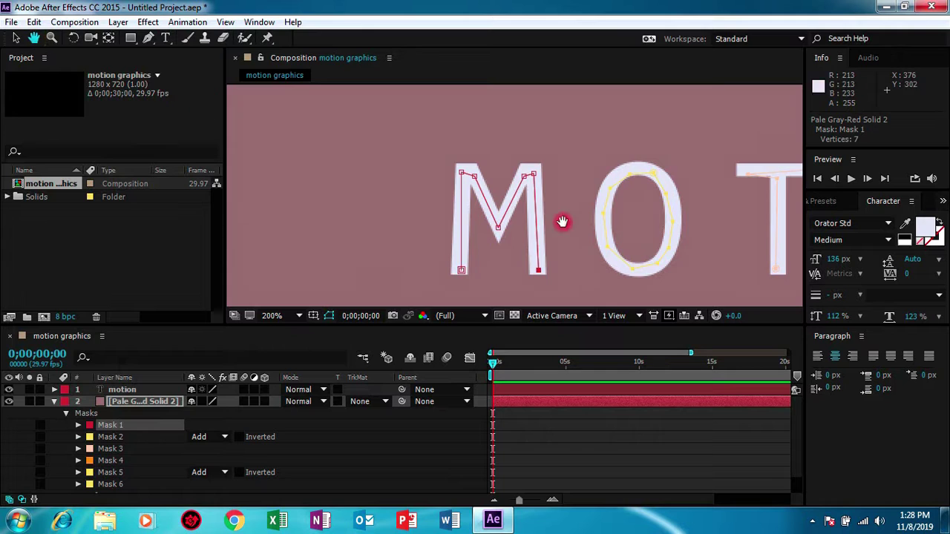
left_click_drag(604, 233, 428, 214)
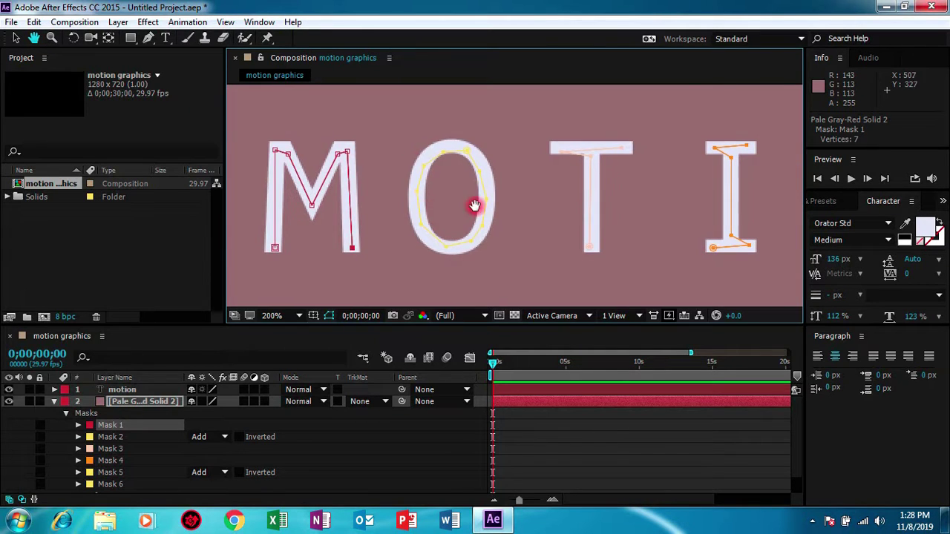
Add and adjust points on the O's mask path, bringing it to 10 vertices.
left_click(148, 38)
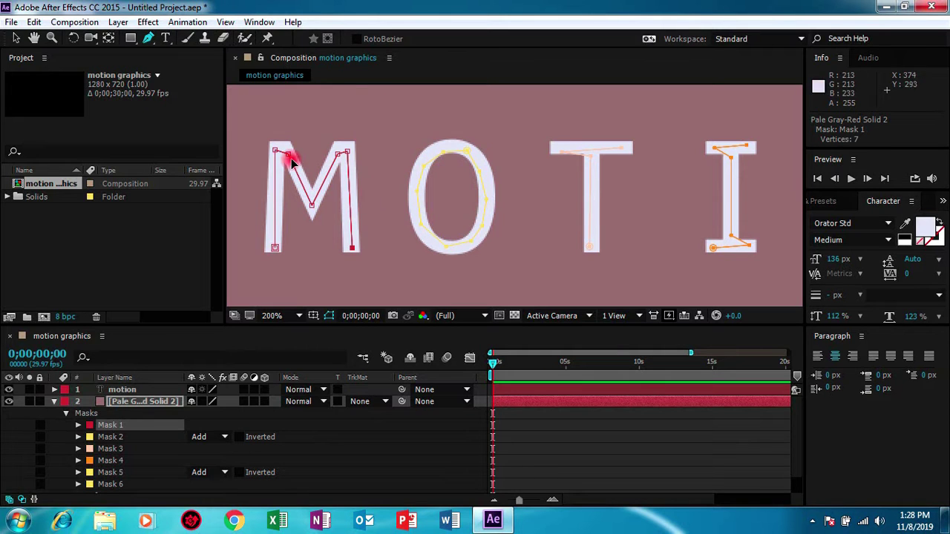
left_click(135, 401)
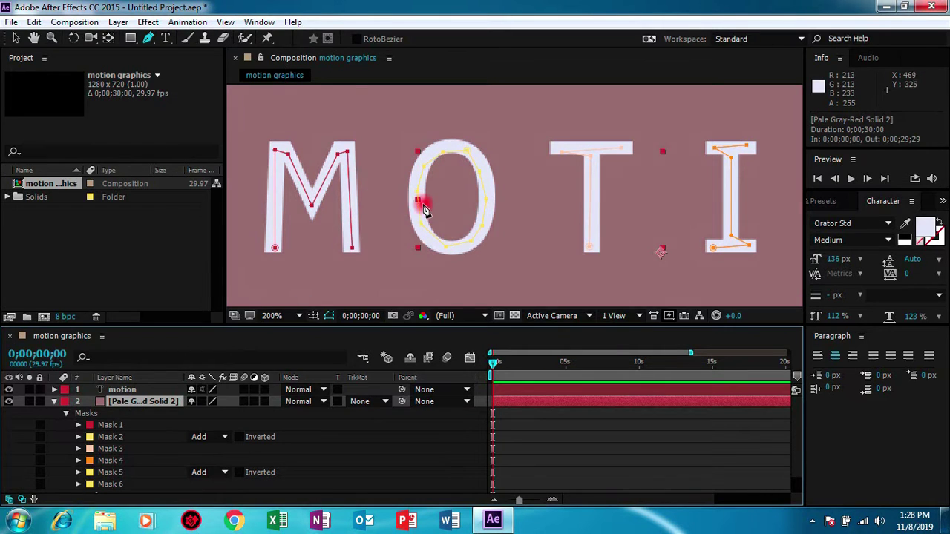
left_click(418, 195)
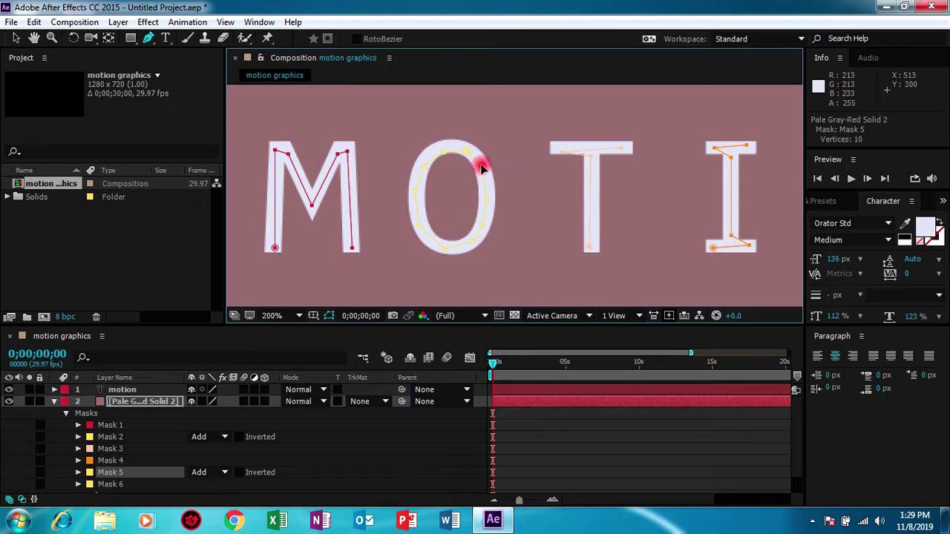
left_click(441, 148)
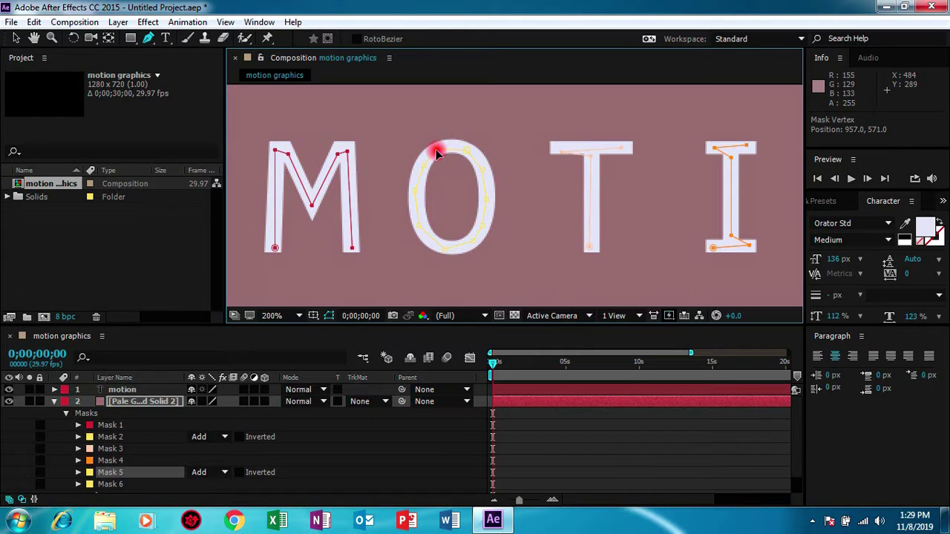
left_click(464, 151)
left_click(522, 157)
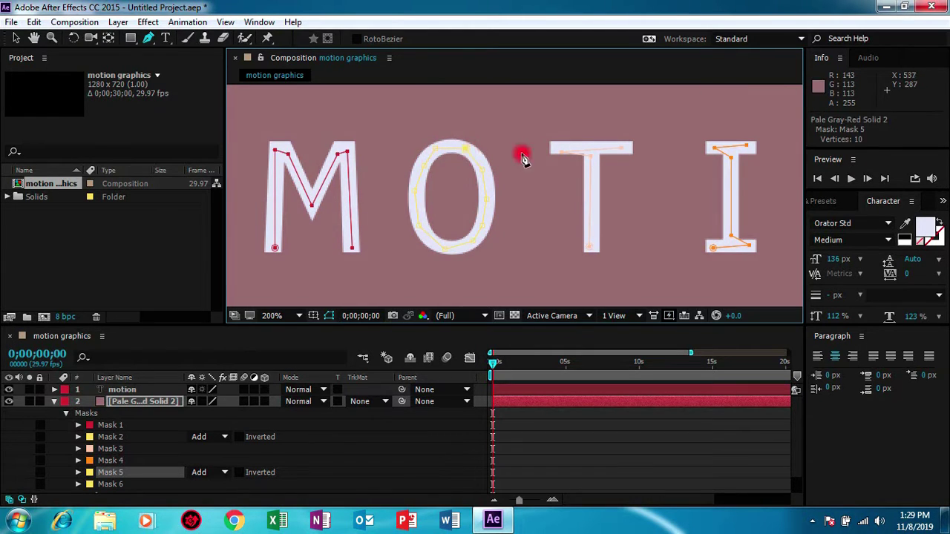
Add a point to the T mask's top edge and adjust its vertices.
left_click(556, 148)
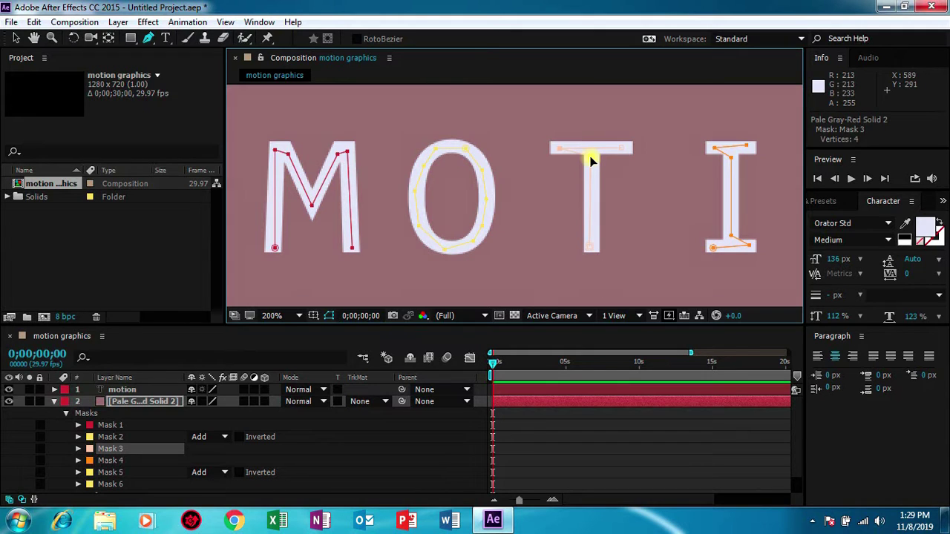
left_click(591, 151)
left_click(587, 230)
left_click(589, 248)
left_click(580, 208)
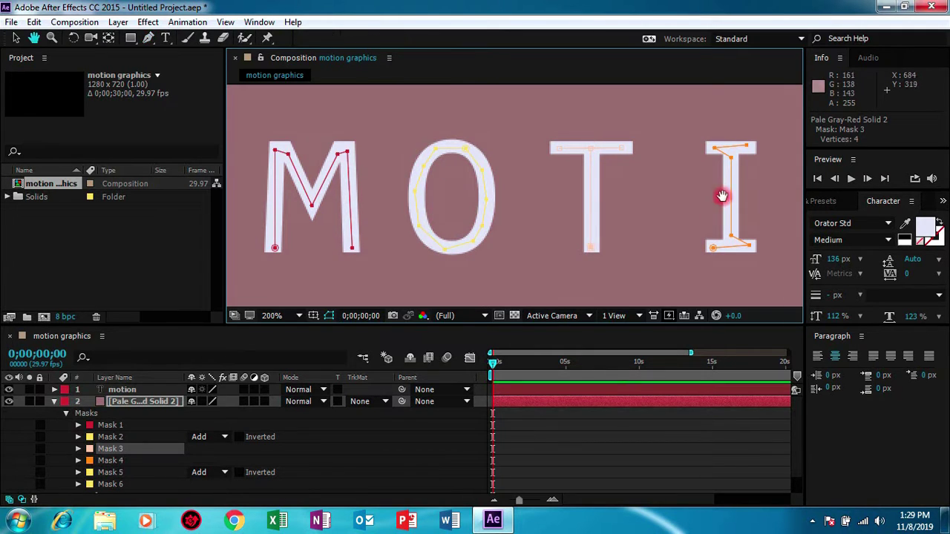
left_click_drag(720, 197, 479, 205)
Adjust the I mask's points along its top and bottom.
key("g")
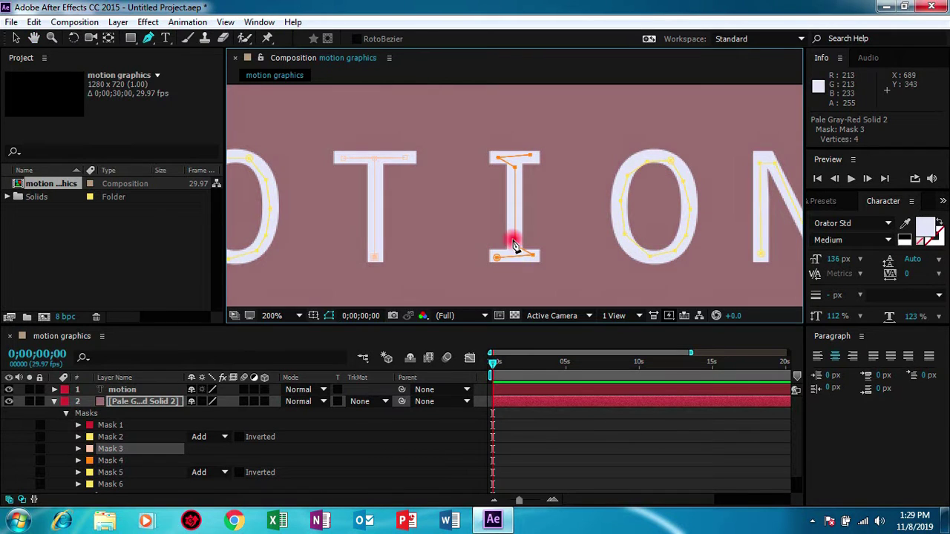
left_click(166, 407)
left_click(515, 245)
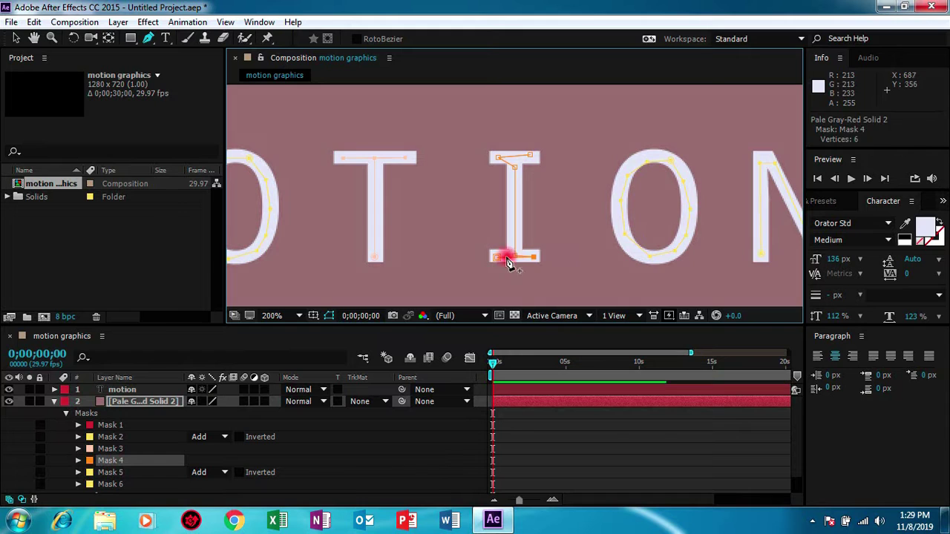
left_click(497, 256)
left_click(549, 145)
left_click(511, 155)
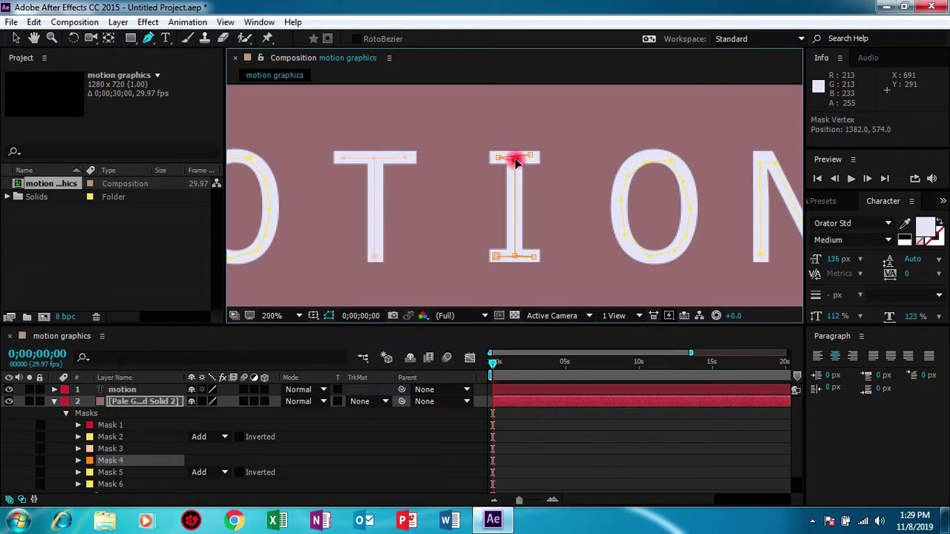
left_click(547, 148)
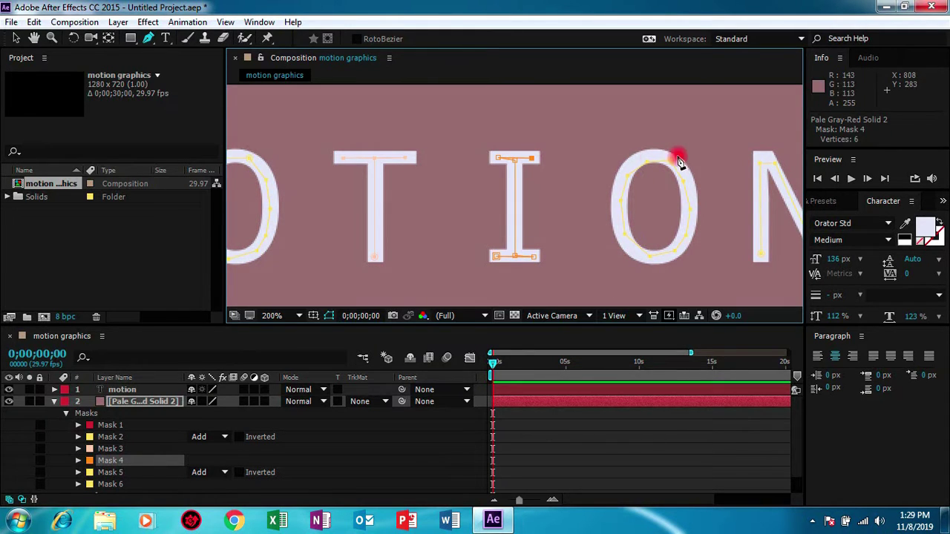
left_click_drag(621, 227, 467, 233)
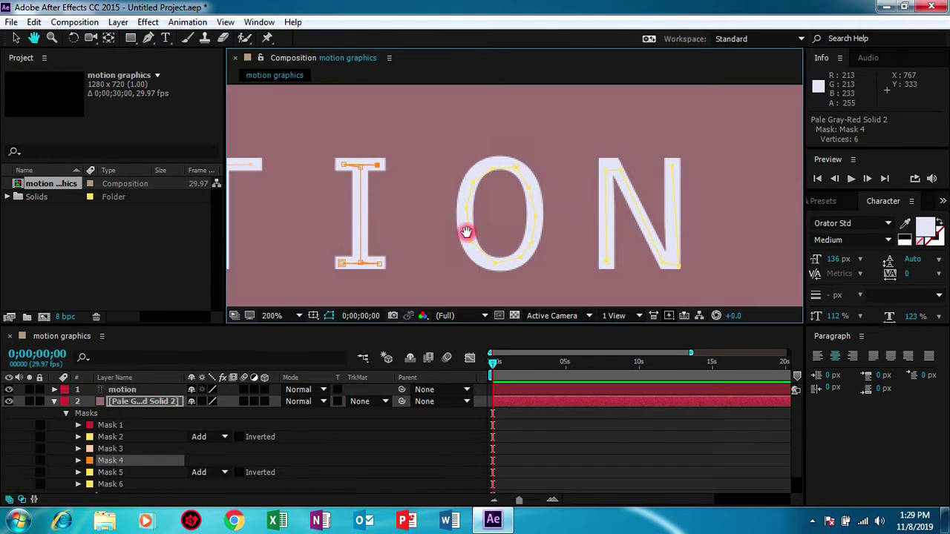
left_click(371, 269)
Tighten the second O's and N's mask points, then fit the composition in view.
left_click(165, 401)
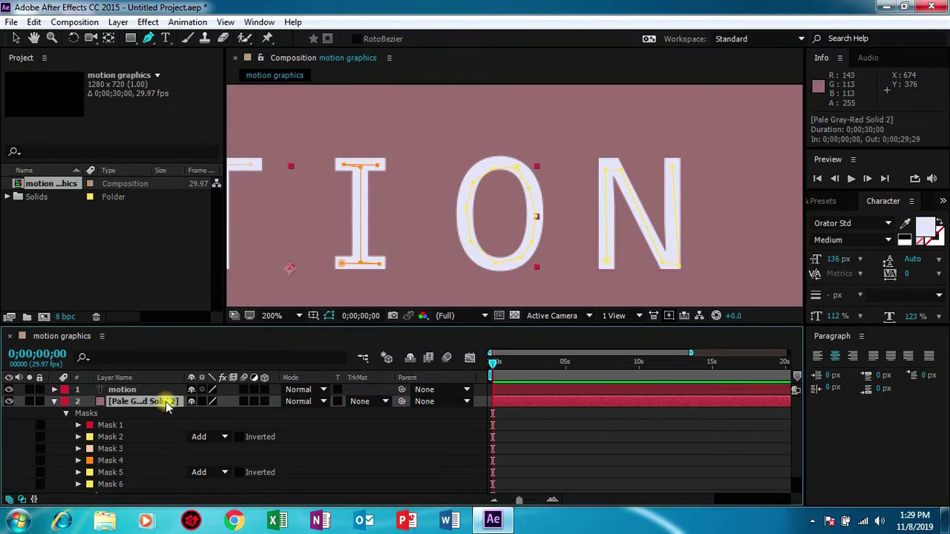
left_click(466, 232)
left_click(489, 258)
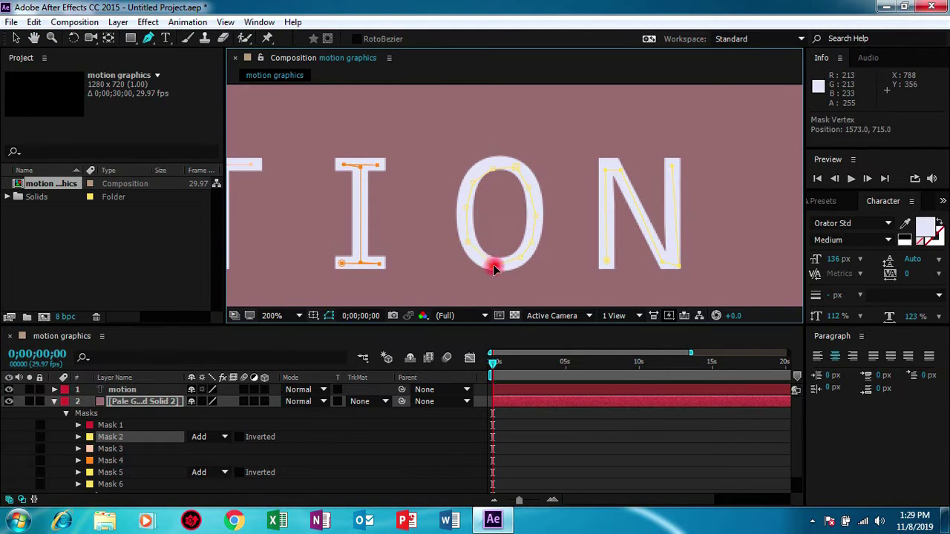
left_click(491, 172)
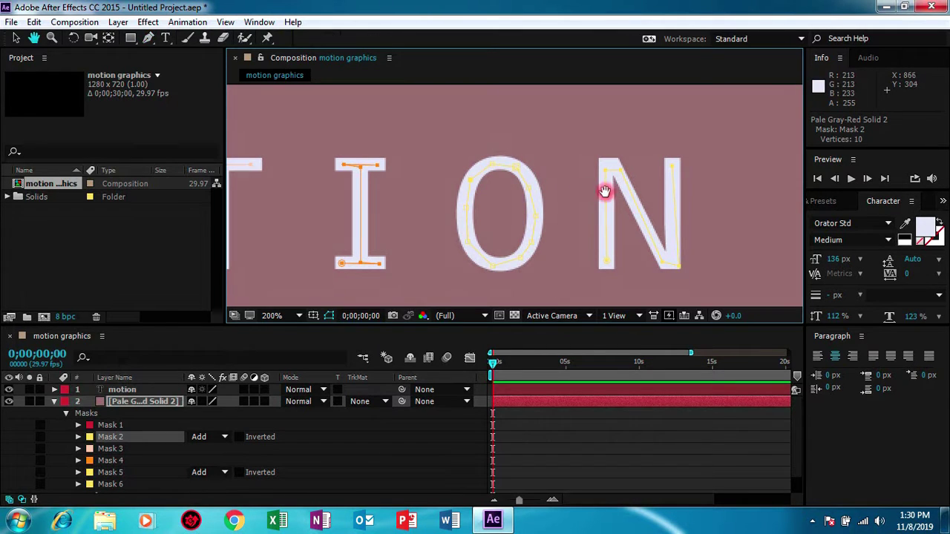
left_click_drag(604, 191, 554, 191)
left_click(540, 245)
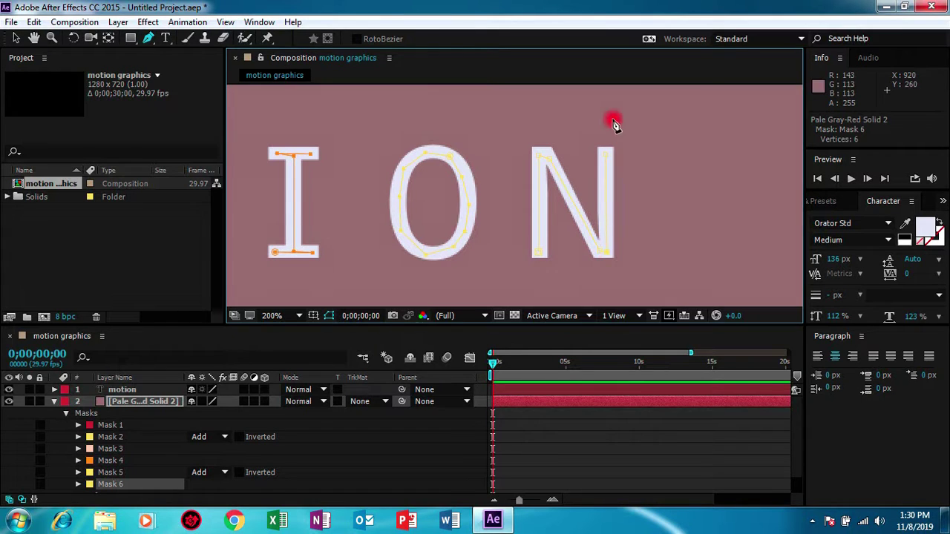
key("h")
left_click_drag(484, 182, 701, 143)
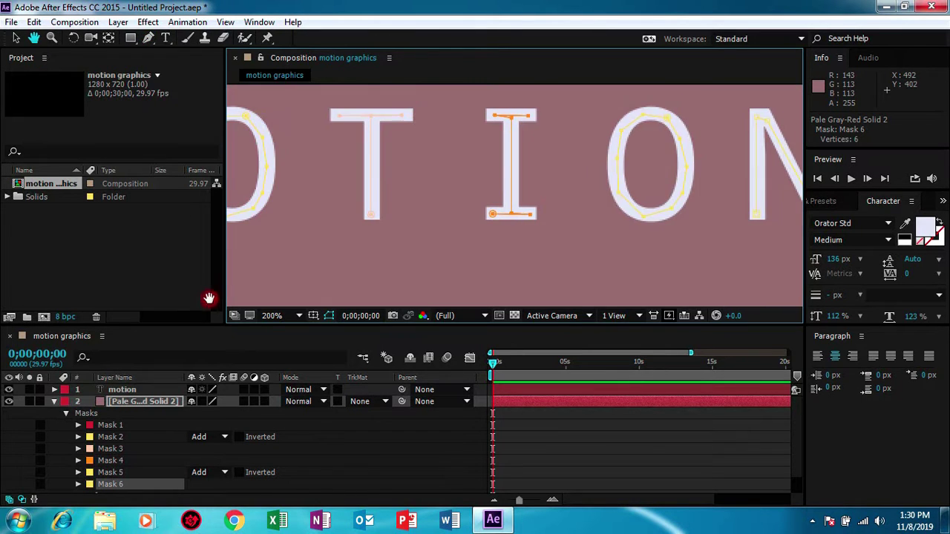
left_click(278, 316)
left_click(316, 71)
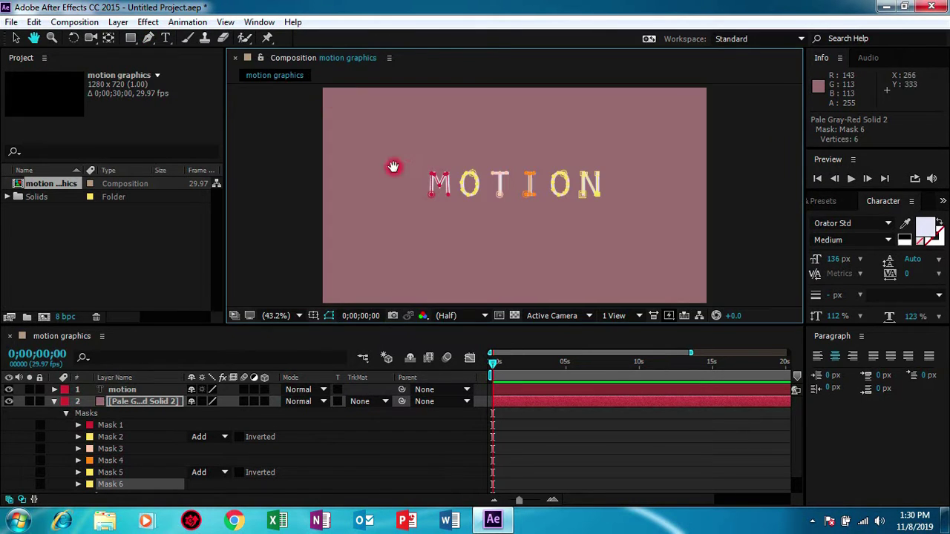
Search Effects & Presets for 'stroke' and drag the Generate > Stroke effect toward the composition.
left_click(825, 202)
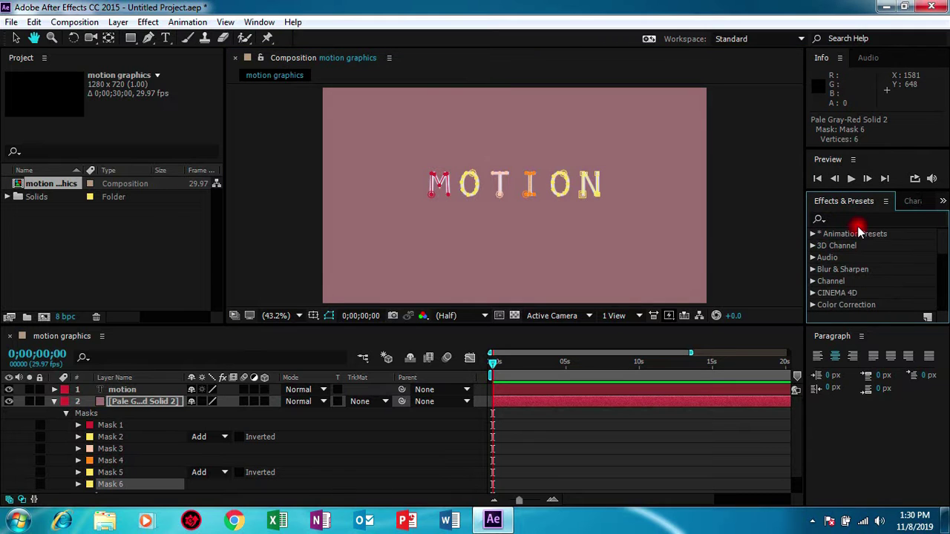
left_click(870, 216)
type("stroke")
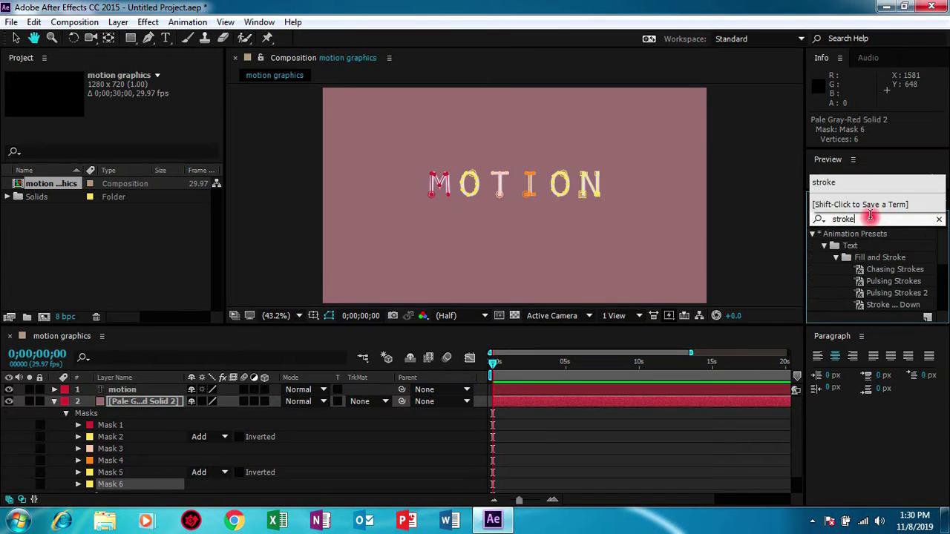
left_click(520, 203)
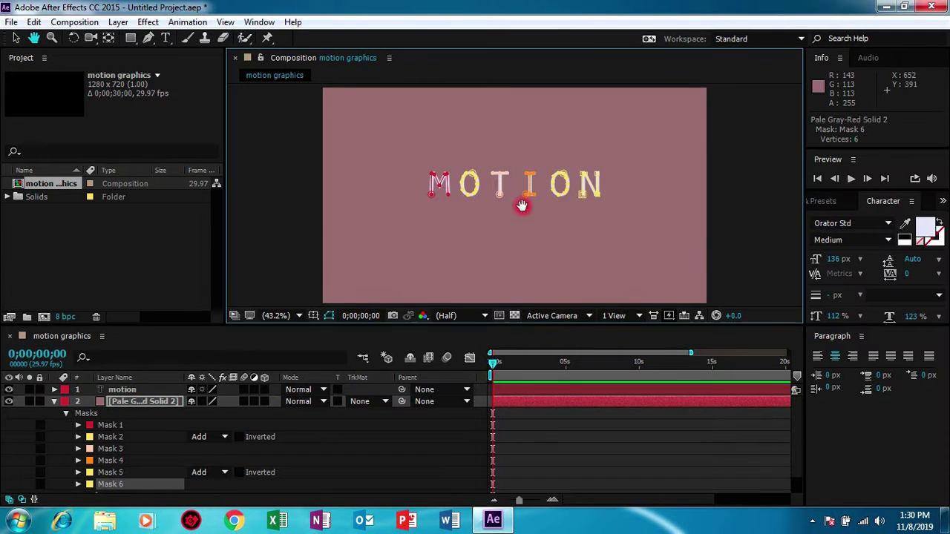
left_click(824, 201)
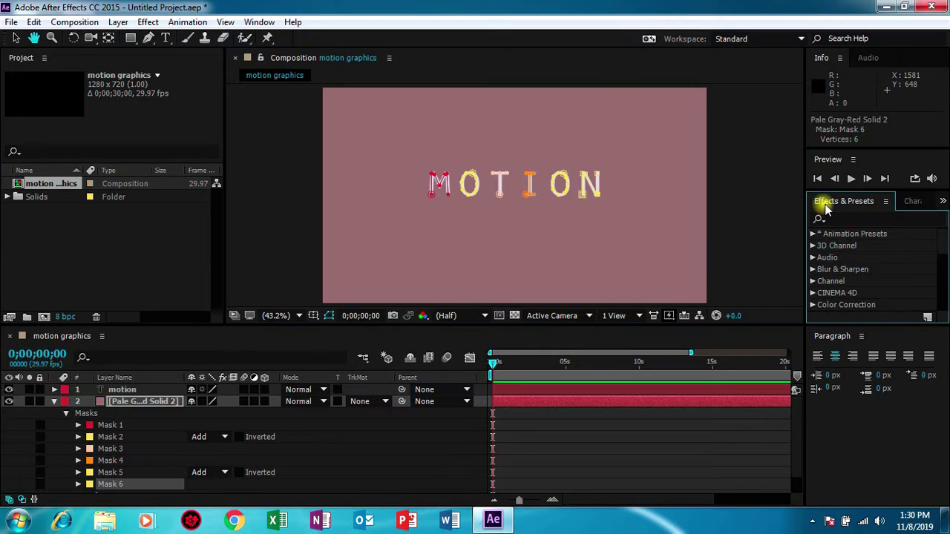
left_click(870, 216)
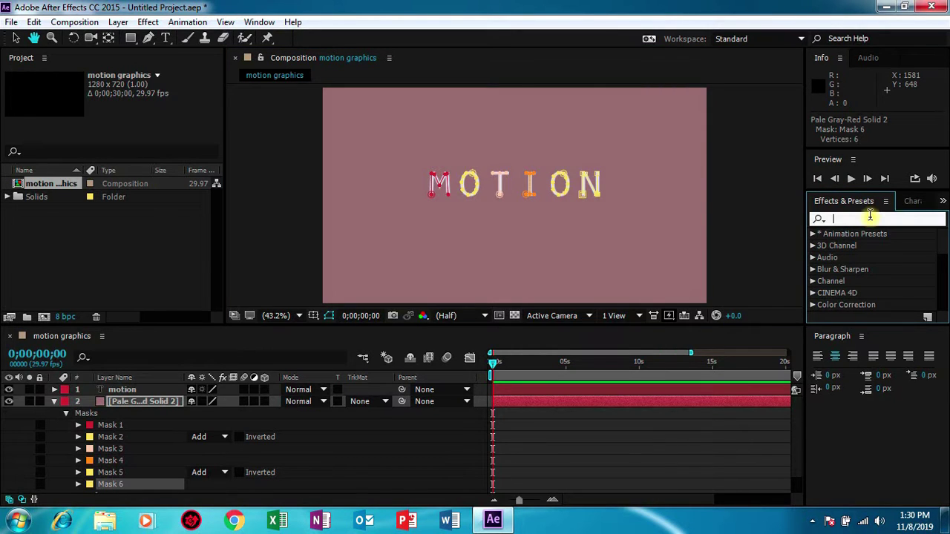
type("stroke")
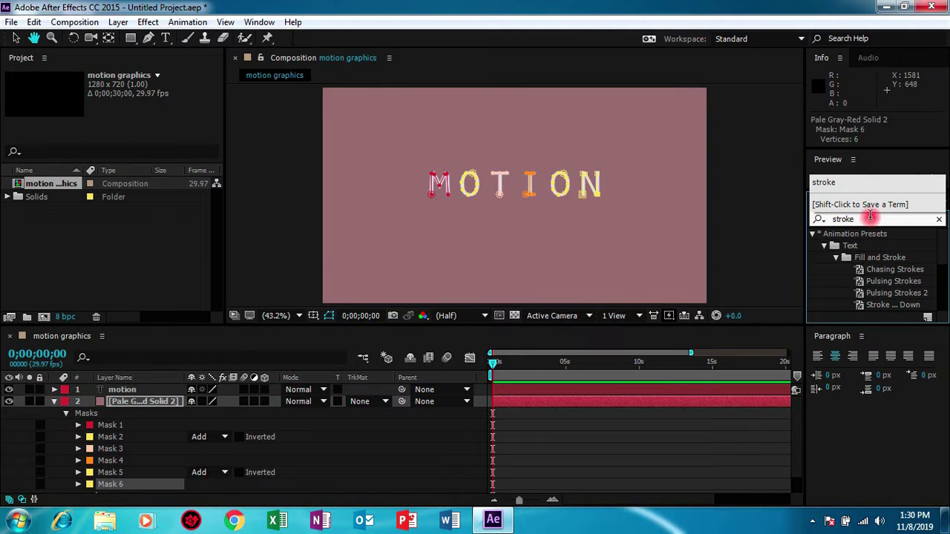
key("Return")
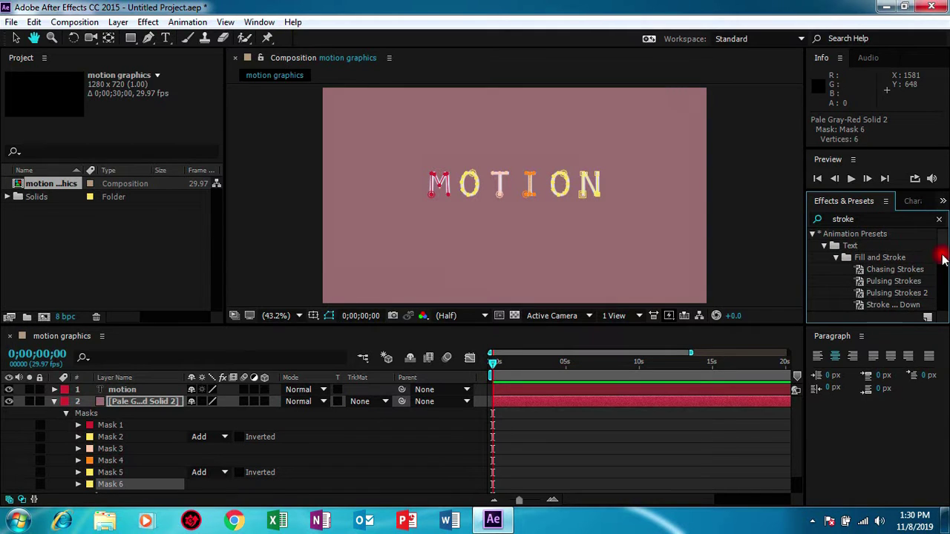
left_click_drag(943, 257, 944, 299)
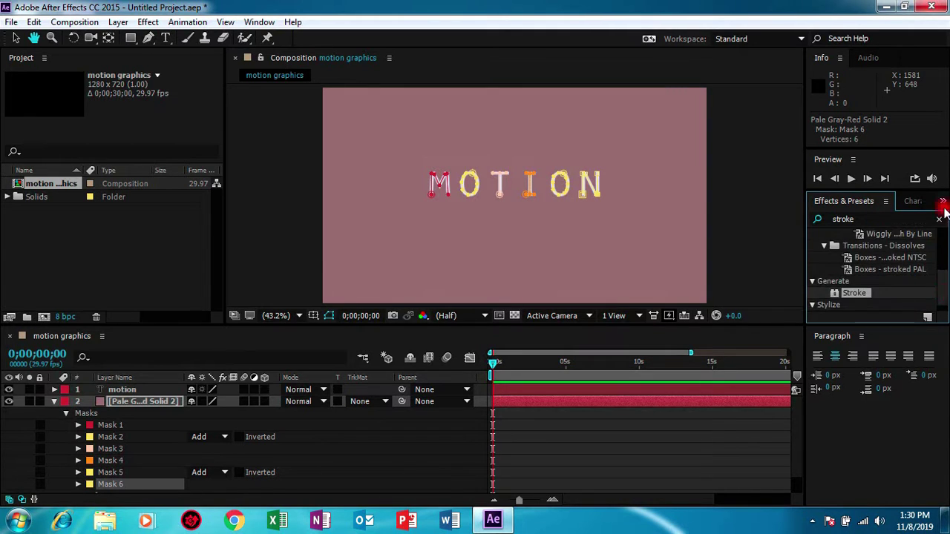
left_click_drag(857, 295, 772, 249)
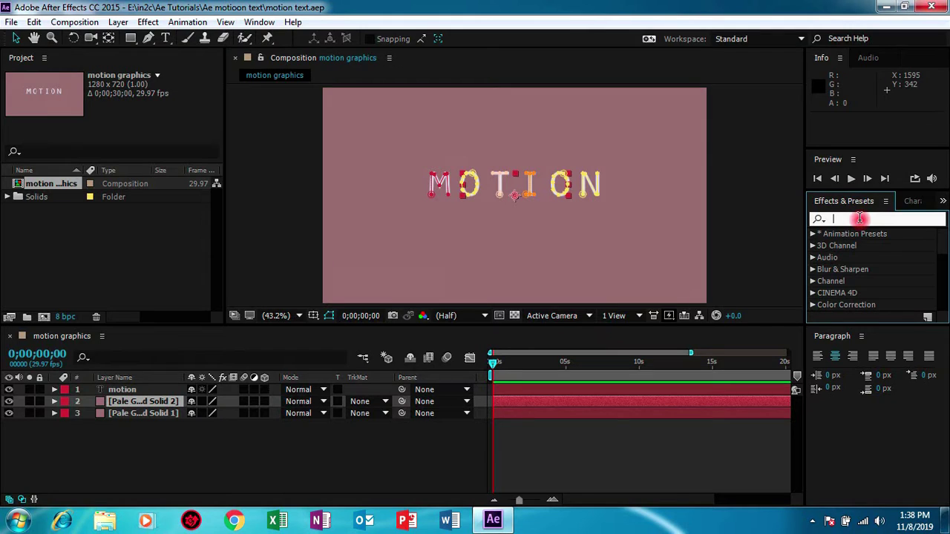
Drag Generate > Stroke from the 'str' search results onto Pale Gray-Red Solid 2.
type("str")
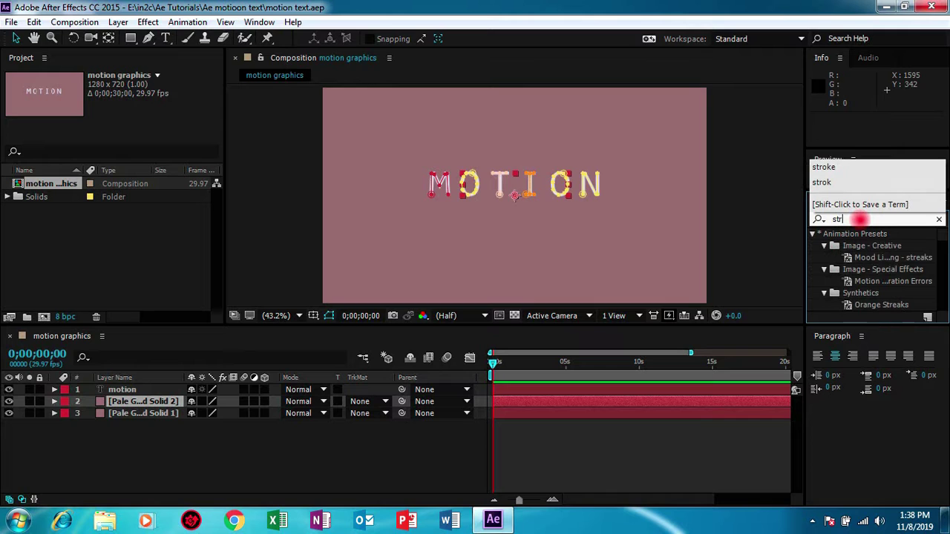
key("Down")
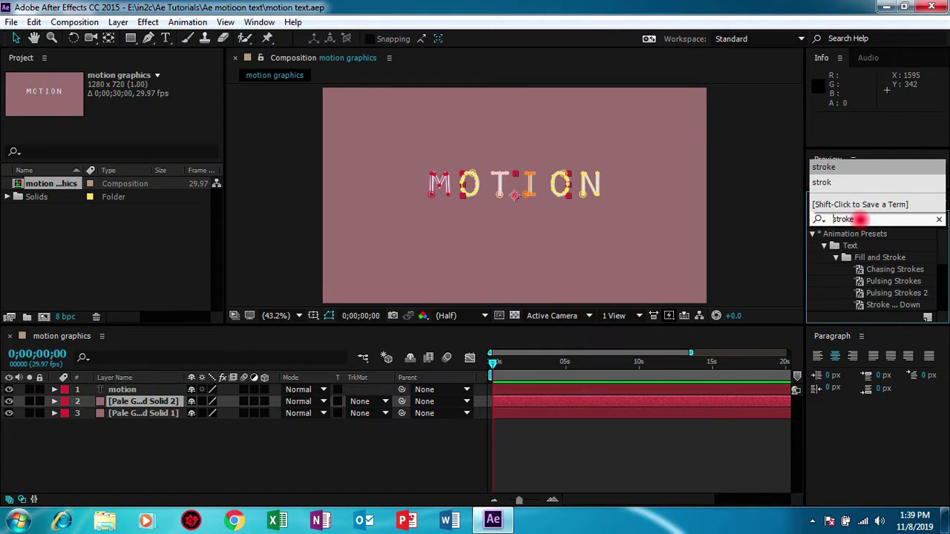
key("Return")
left_click_drag(944, 249, 944, 299)
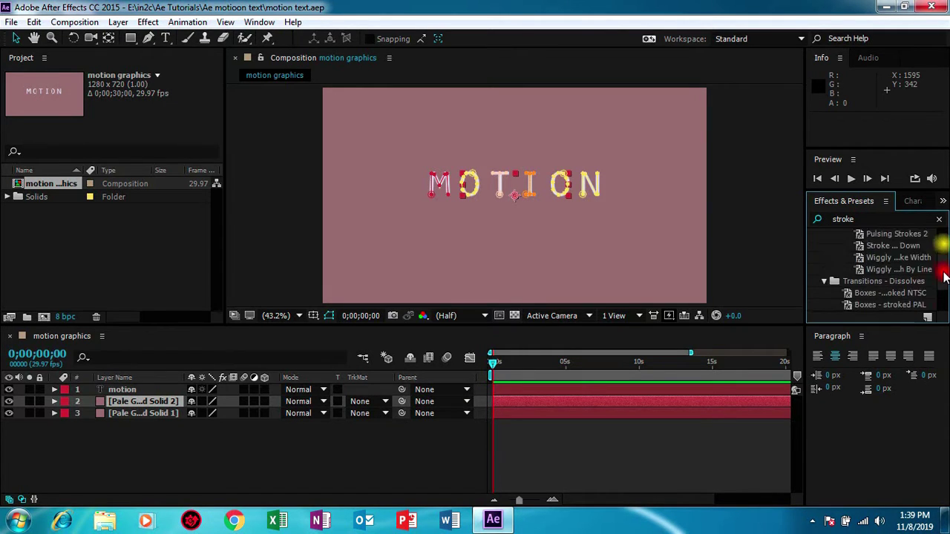
left_click(868, 283)
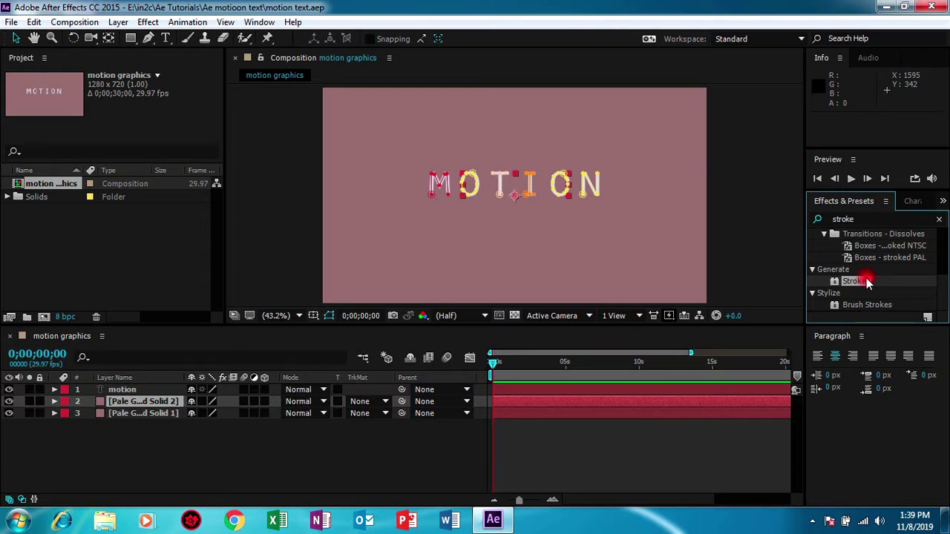
left_click_drag(869, 283, 194, 403)
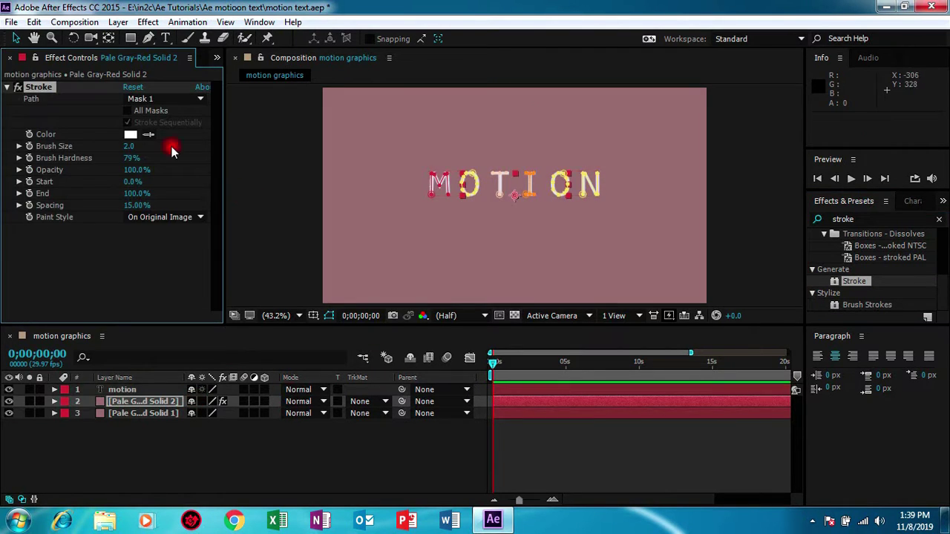
Switch the Stroke to All Masks, Stroke Sequentially, with Brush Size 10, viewing at 100%.
left_click(129, 112)
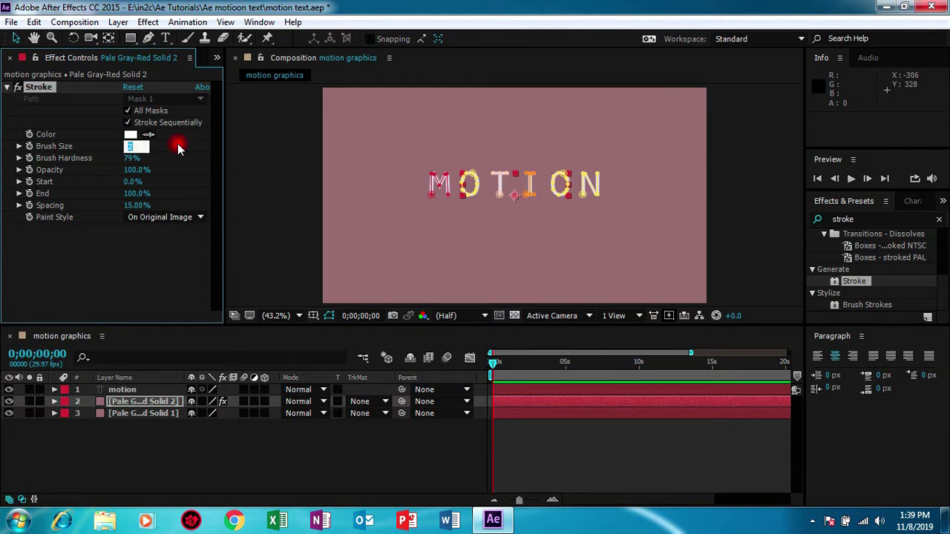
type("8")
key("Return")
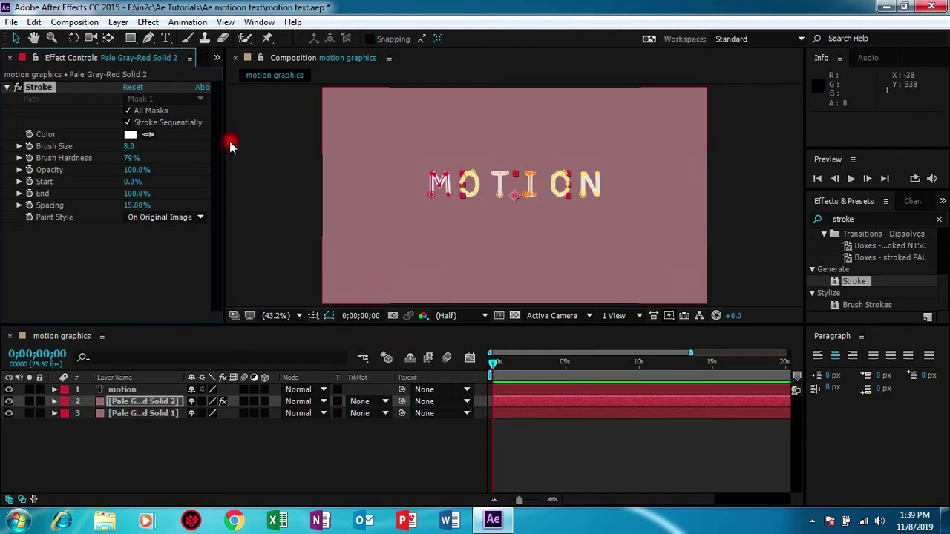
left_click(52, 38)
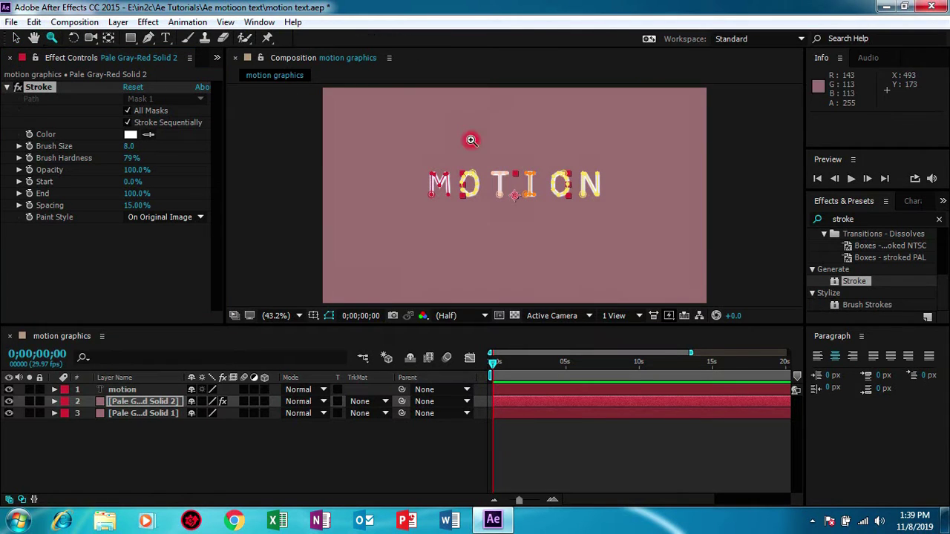
left_click(503, 183)
left_click(504, 183)
left_click(504, 183)
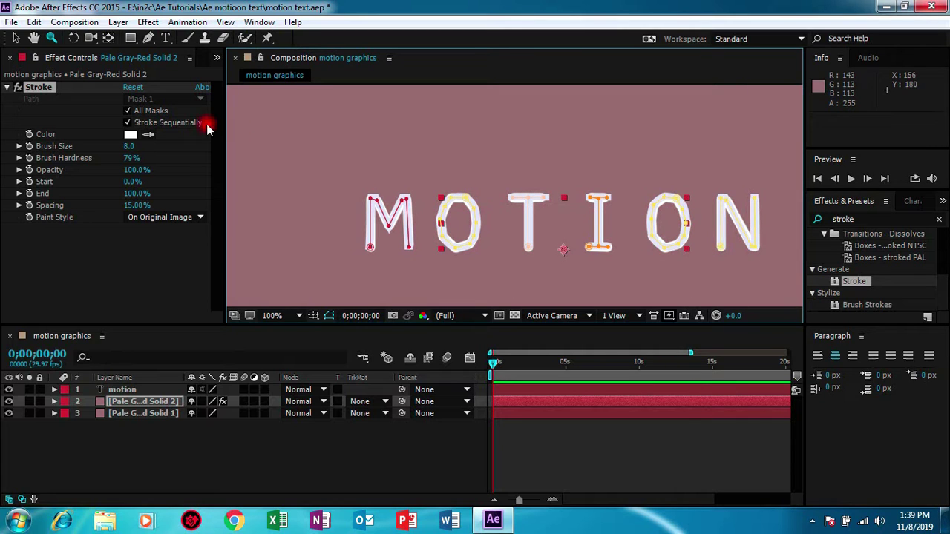
left_click(126, 146)
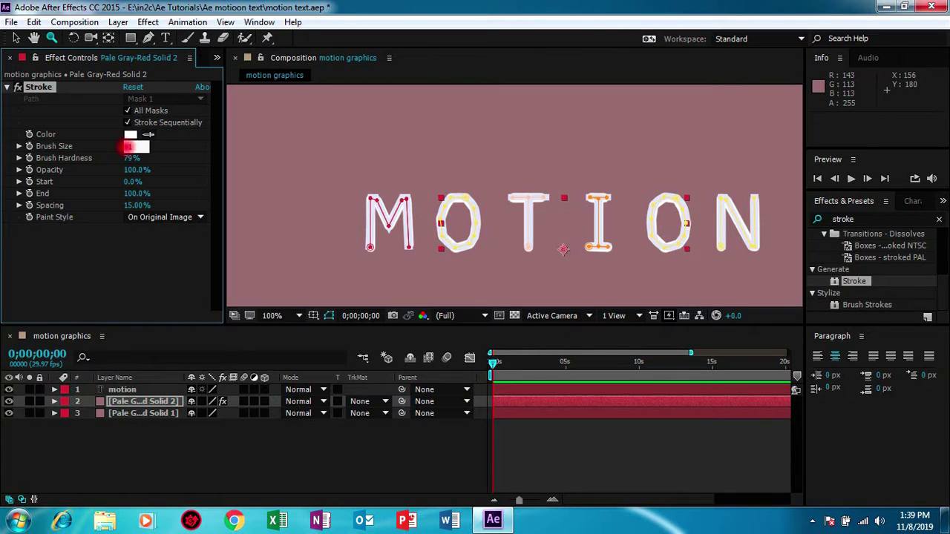
type("15")
key("Return")
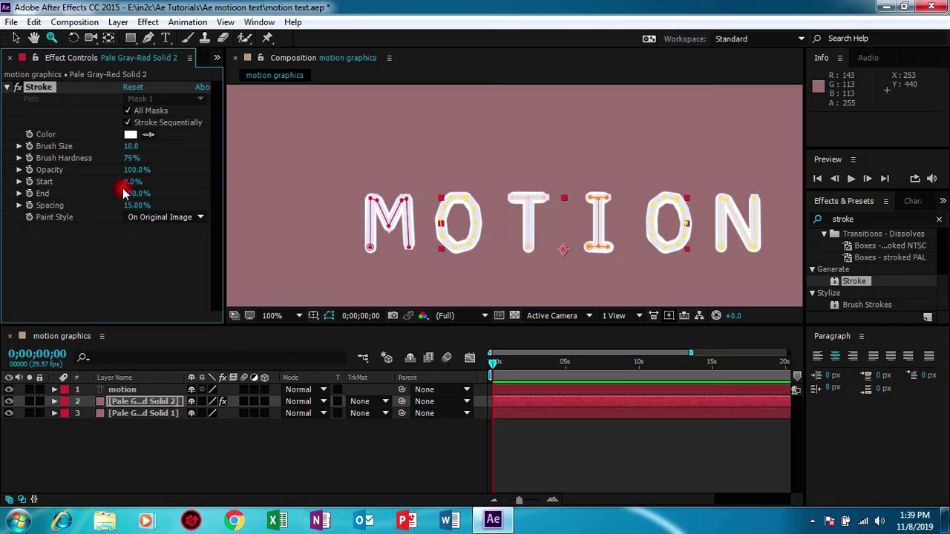
Keyframe the Stroke End from 0% at the start to 100% at about five seconds.
left_click_drag(108, 198, 56, 199)
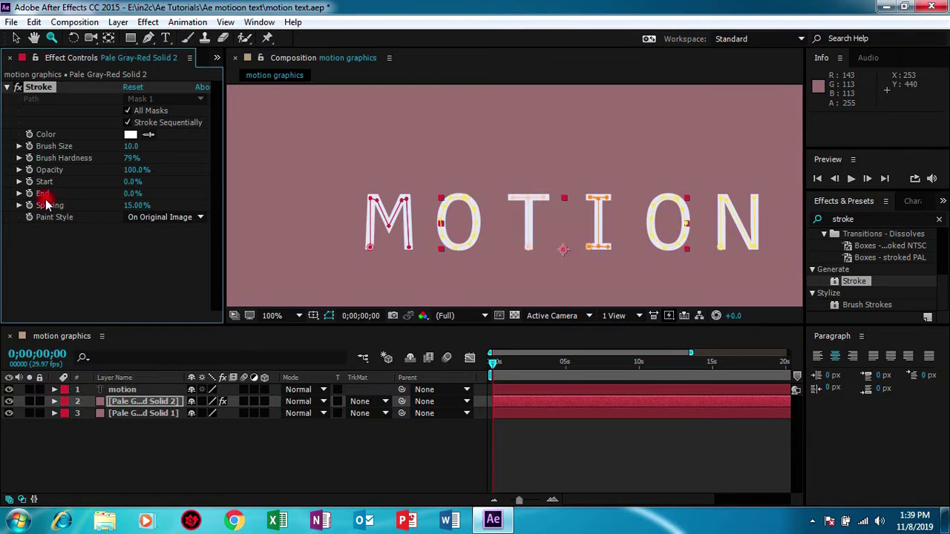
left_click(29, 193)
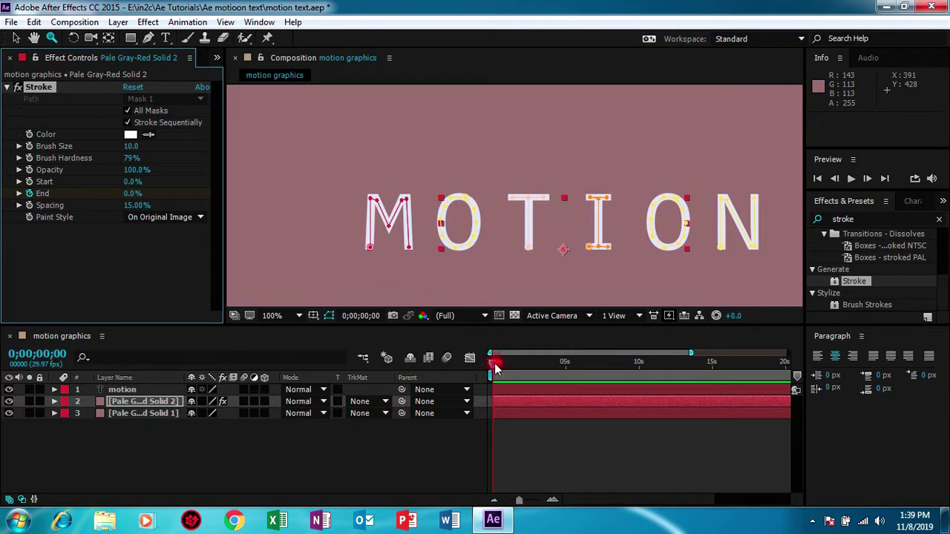
left_click_drag(495, 368, 568, 362)
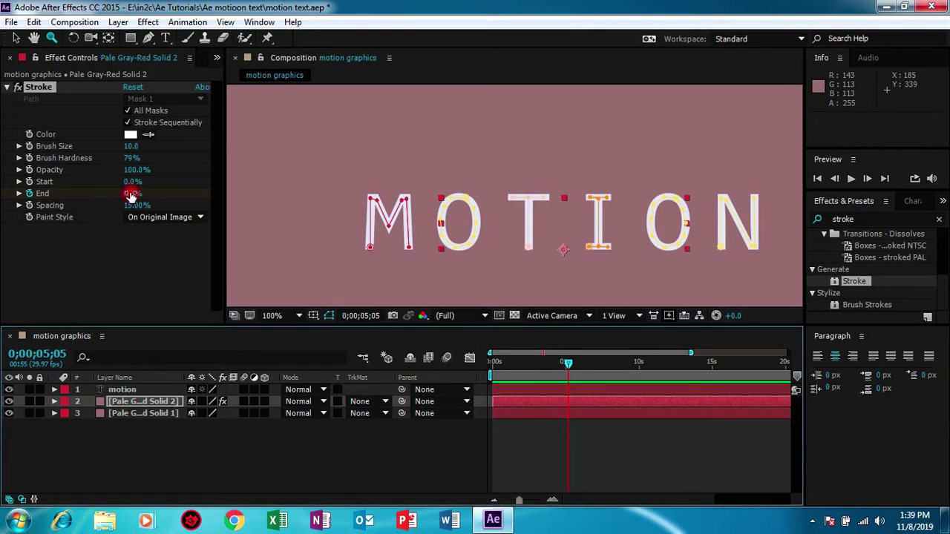
left_click_drag(131, 195, 213, 187)
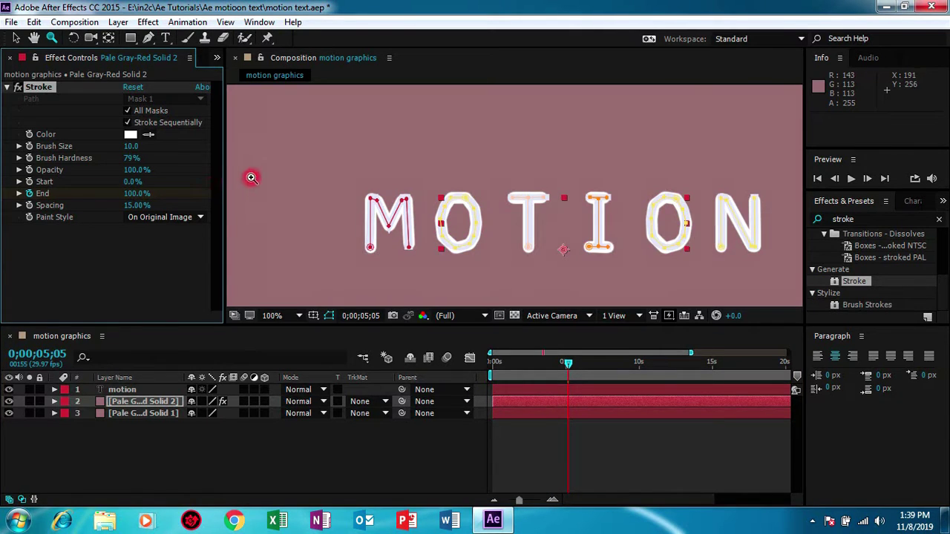
Preview the MOTION write-on animation and scrub through it.
left_click(571, 375)
key("space")
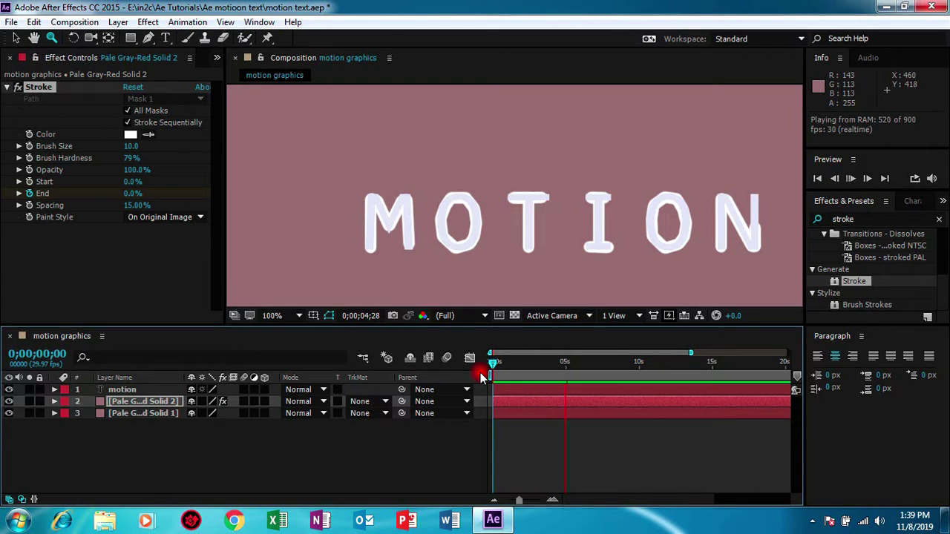
left_click(565, 362)
mouse_move(499, 362)
left_mouse_down()
mouse_move(543, 366)
mouse_move(490, 362)
left_mouse_up()
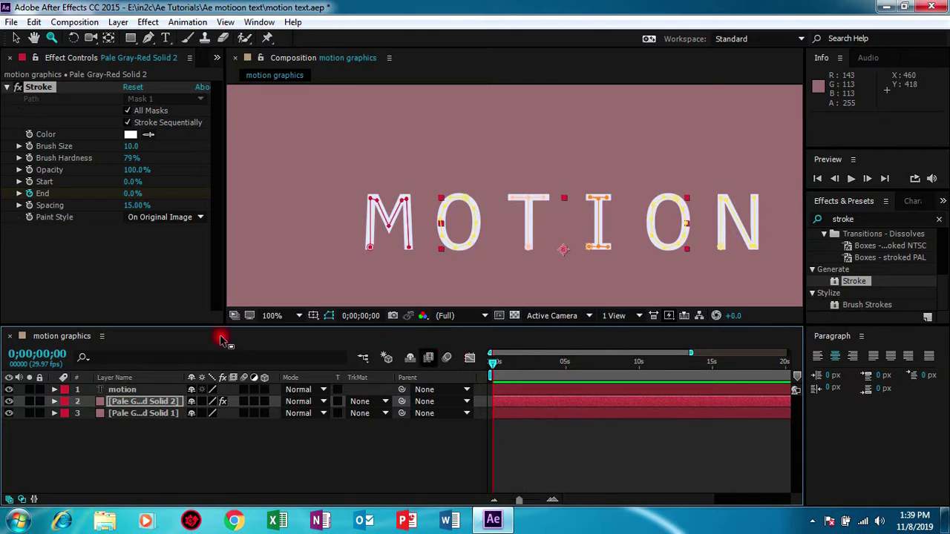
Expand the solid's masks and scrub to check how Mask 1 strokes the M.
key("F2")
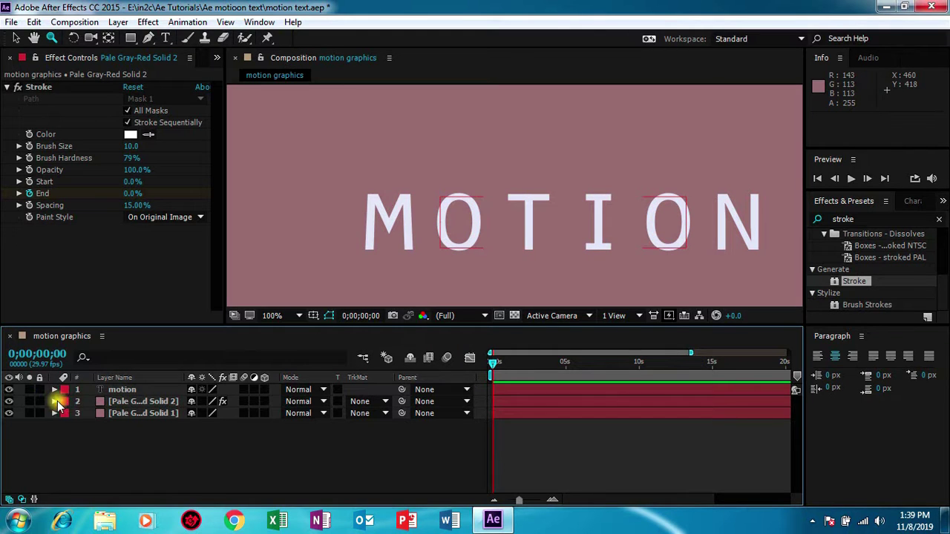
left_click(56, 402)
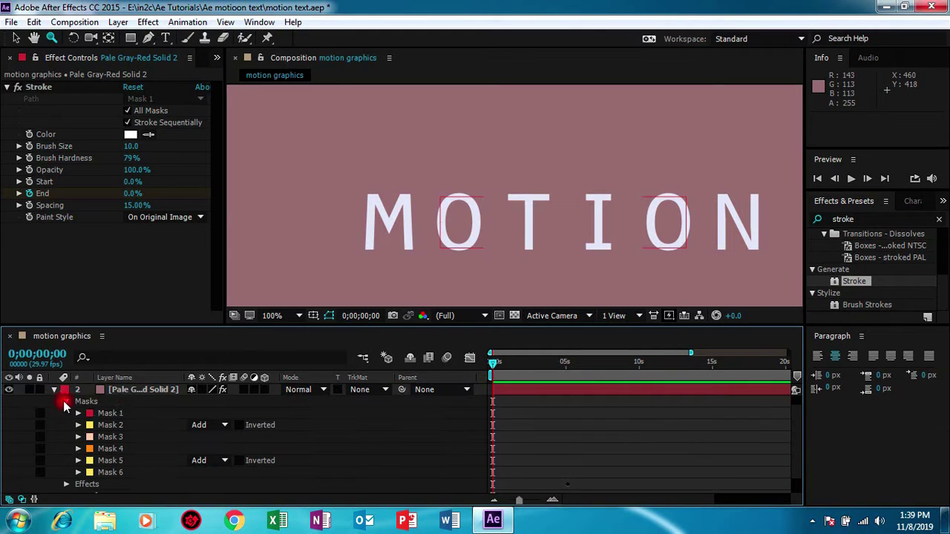
left_click(141, 425)
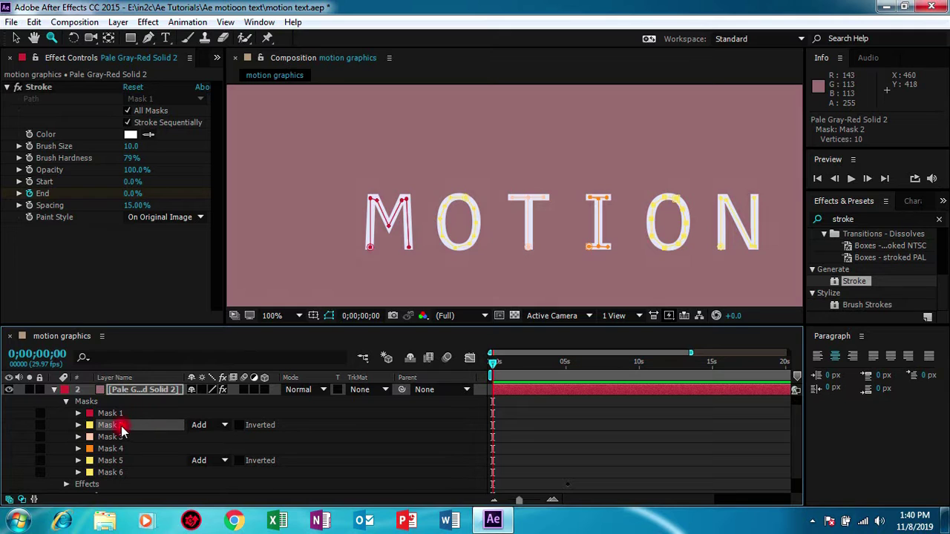
left_click(111, 414)
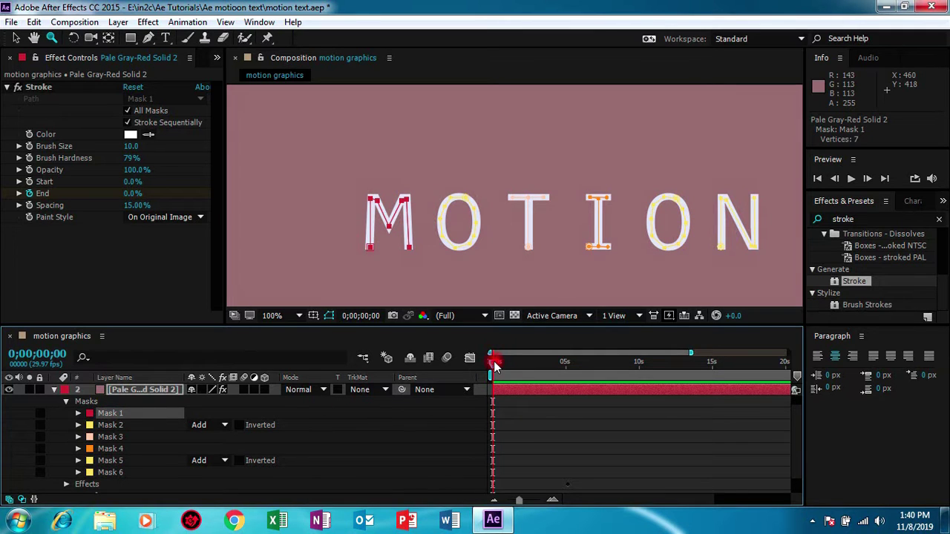
left_click_drag(500, 364, 513, 370)
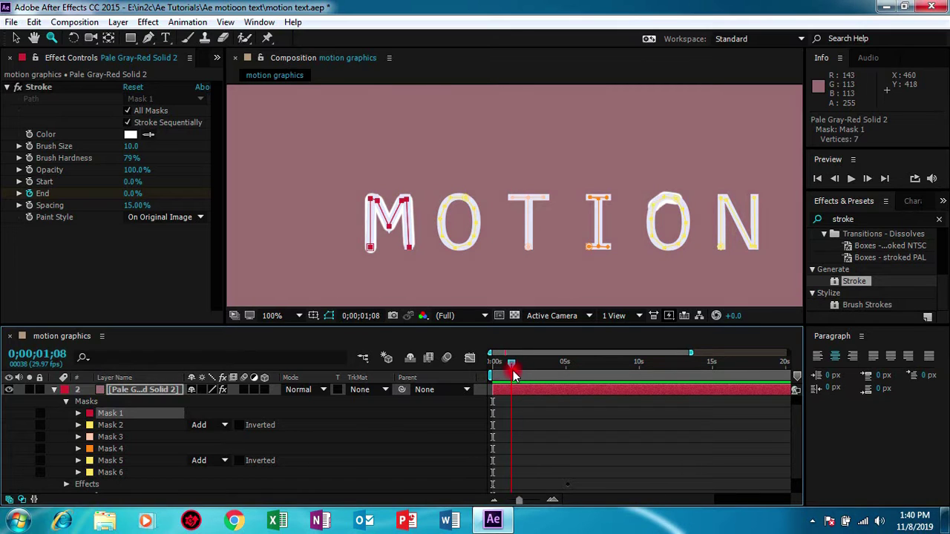
Move Mask 2 below Mask 4 in the mask order and scrub to check.
left_click(218, 384)
left_click(99, 427)
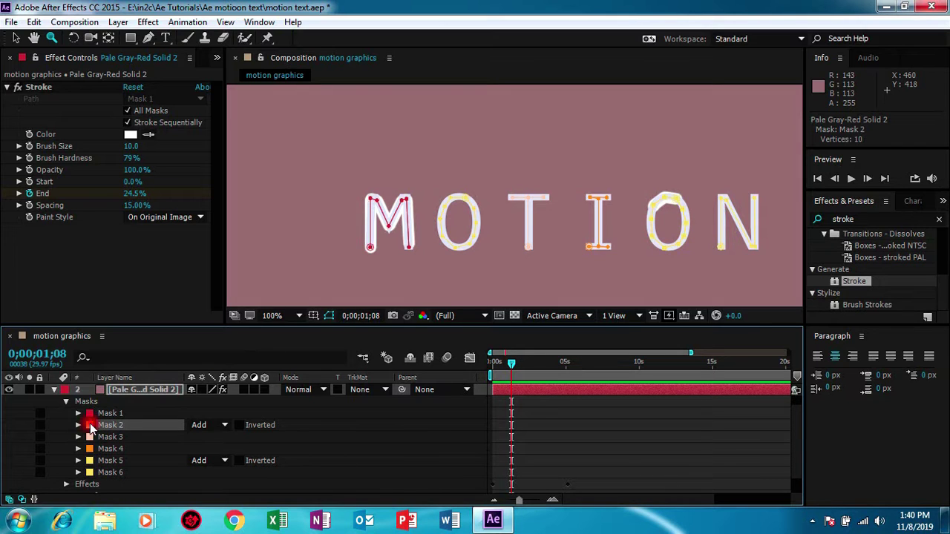
mouse_move(119, 429)
left_mouse_down()
mouse_move(117, 500)
mouse_move(112, 450)
left_mouse_up()
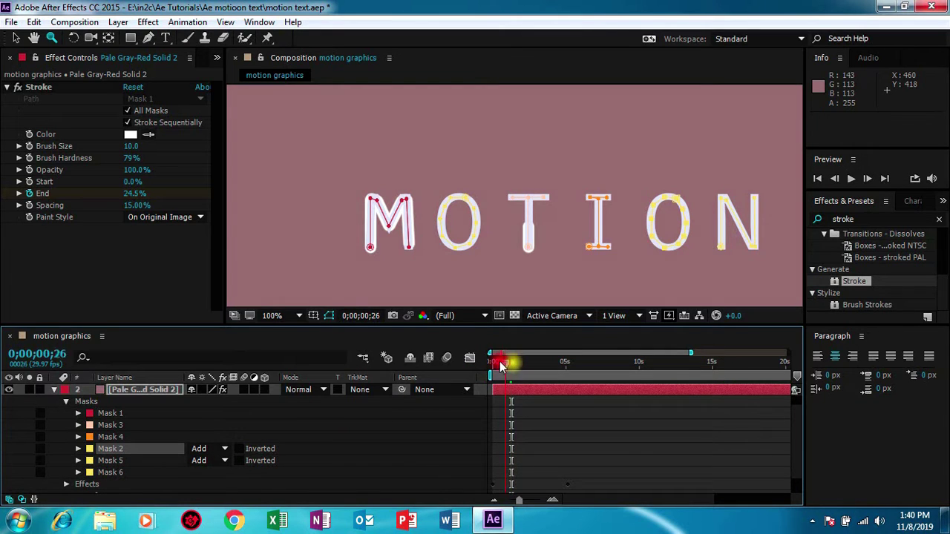
left_click_drag(500, 362, 511, 367)
left_click_drag(510, 367, 505, 366)
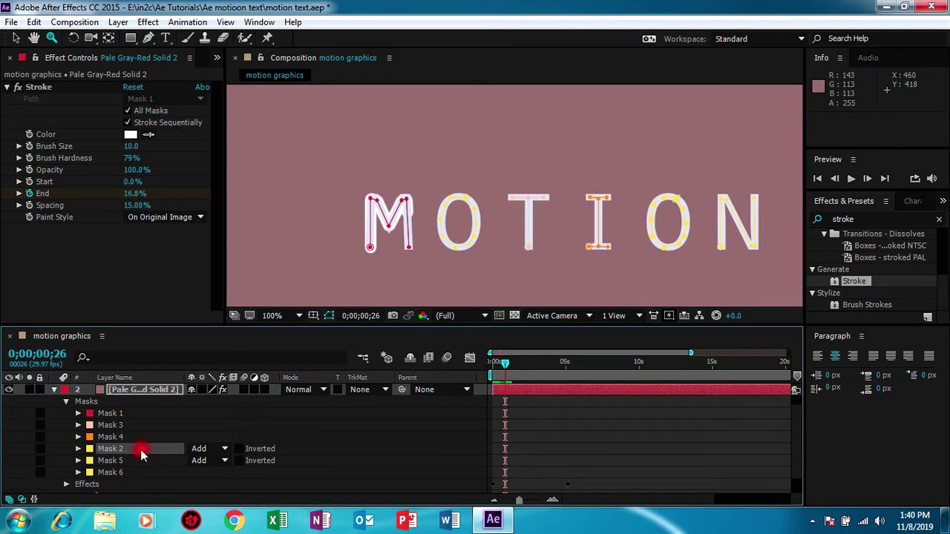
Place Mask 5 directly under Mask 1 and scrub to confirm letters stroke in order.
left_click_drag(132, 460, 131, 412)
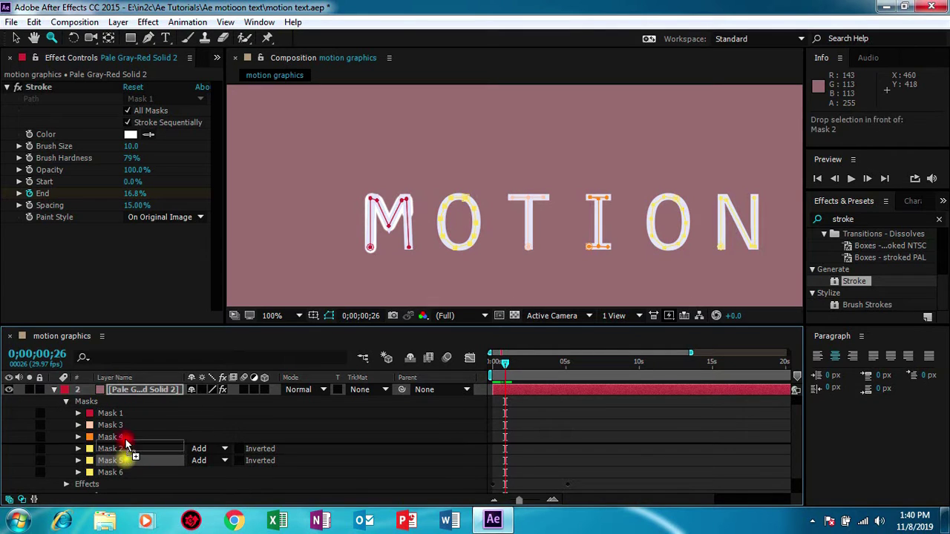
left_click_drag(126, 464, 119, 420)
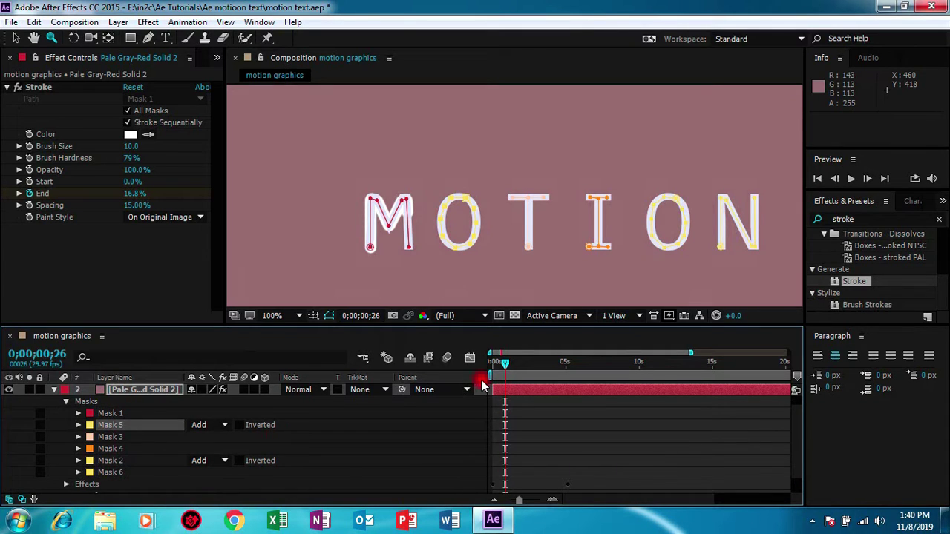
left_click_drag(506, 361, 499, 365)
left_click_drag(494, 366, 609, 373)
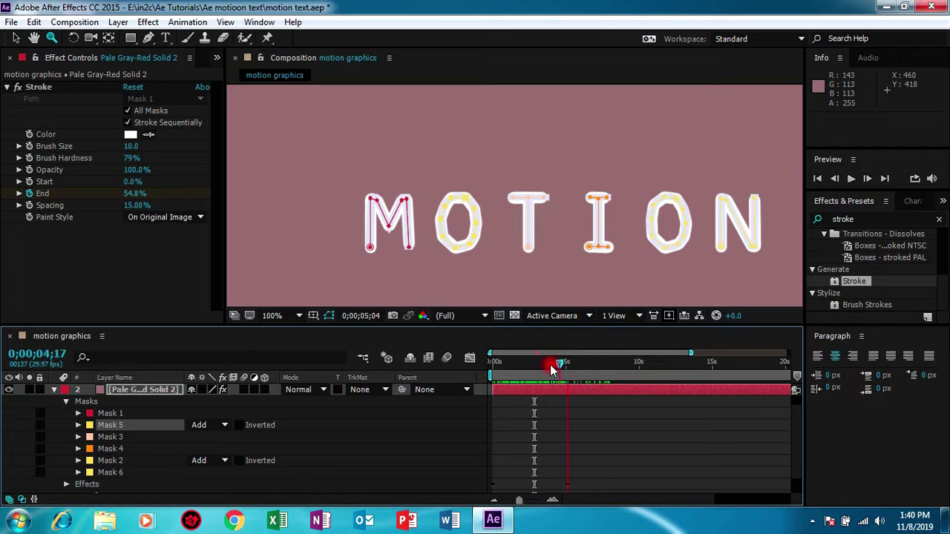
left_click_drag(550, 368, 492, 367)
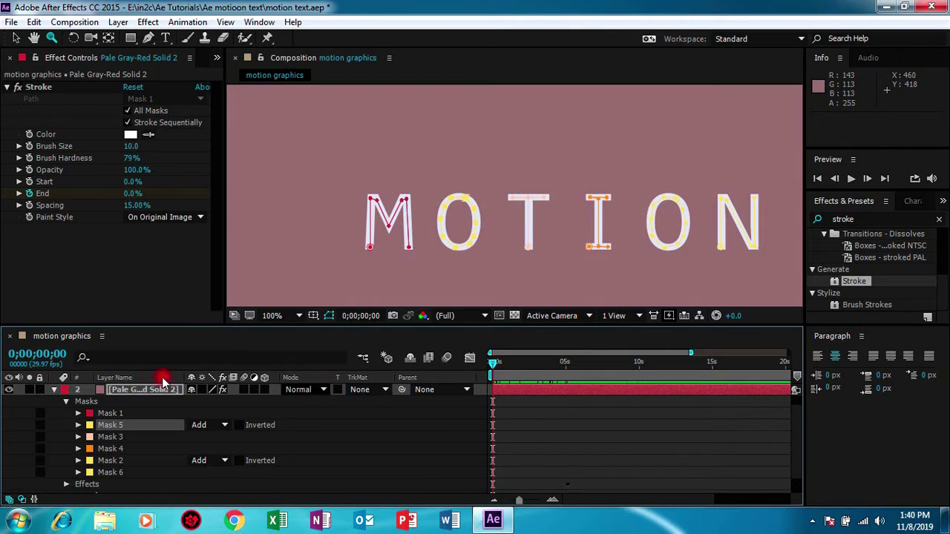
Collapse the solid layer and preview the animation from the start.
left_click(57, 385)
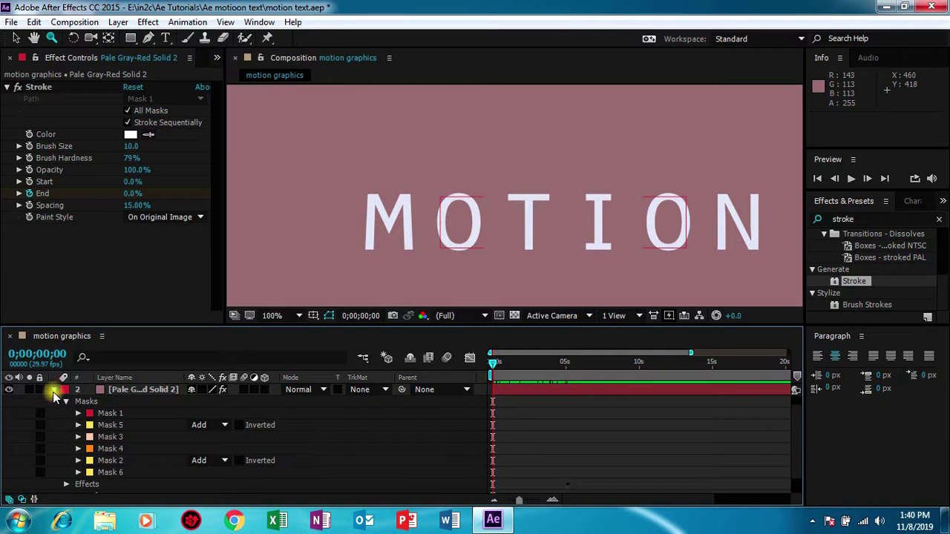
left_click(54, 391)
key("space")
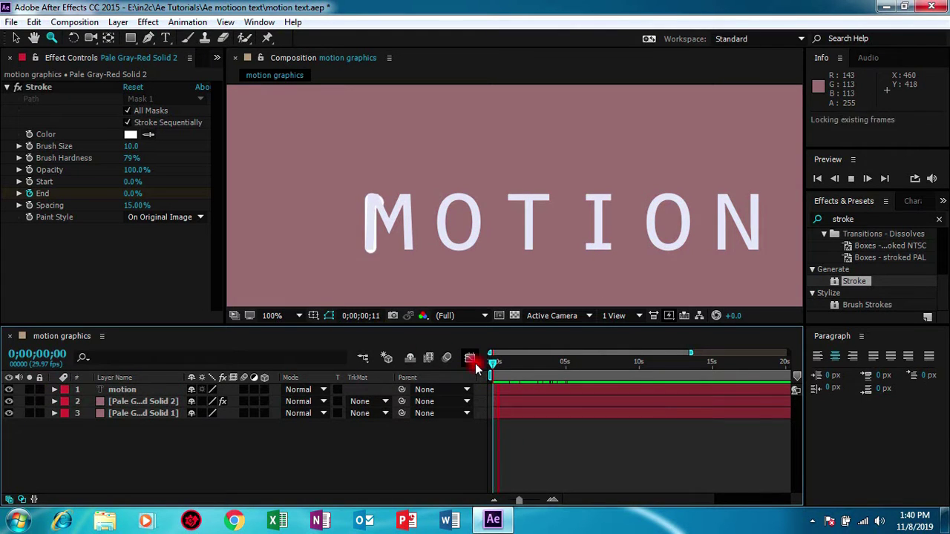
key("space")
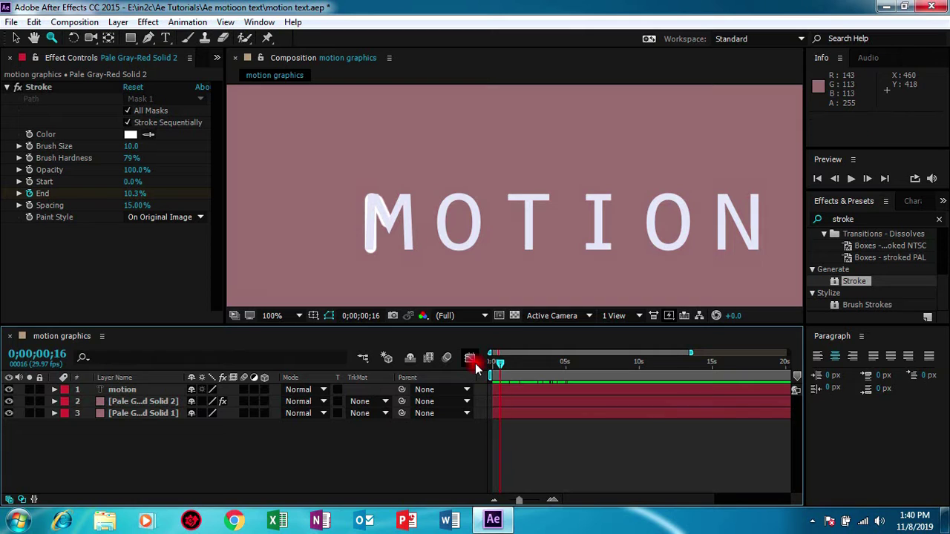
left_click_drag(499, 362, 479, 362)
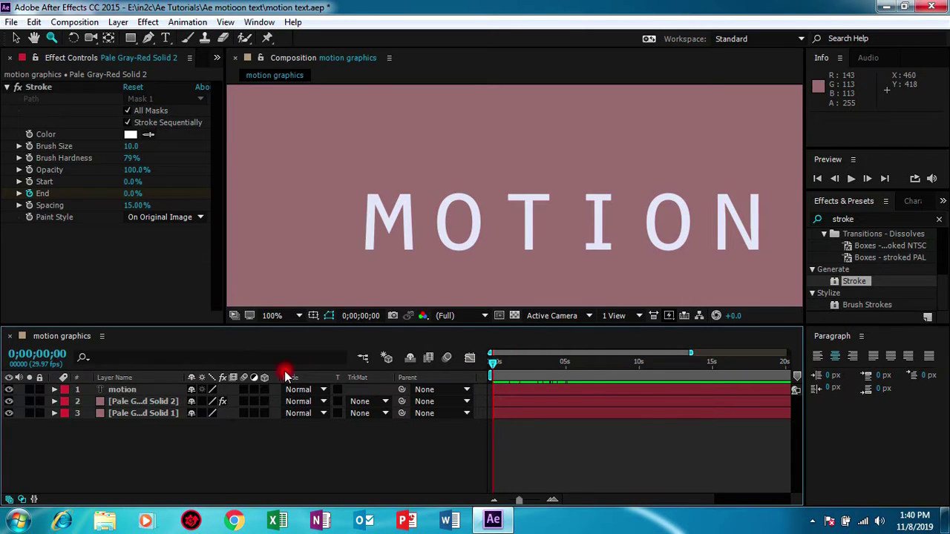
Pre-compose the stroked solid layer, moving all attributes into the new composition.
left_click(156, 402)
right_click(156, 402)
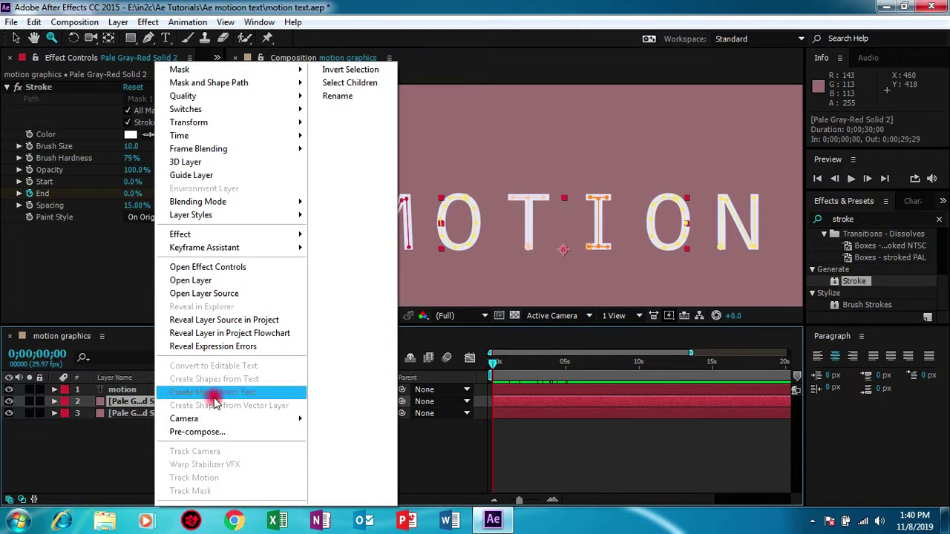
left_click(215, 433)
left_click(391, 261)
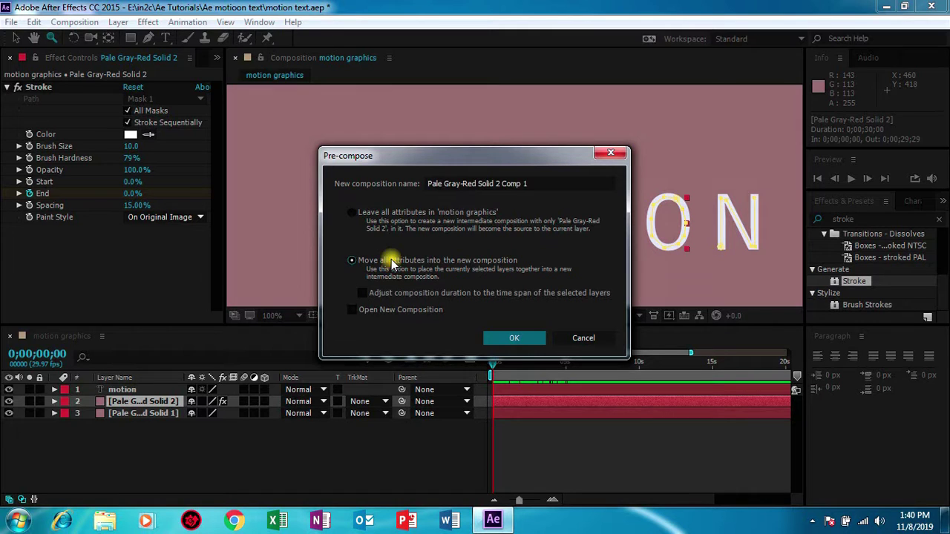
left_click(497, 337)
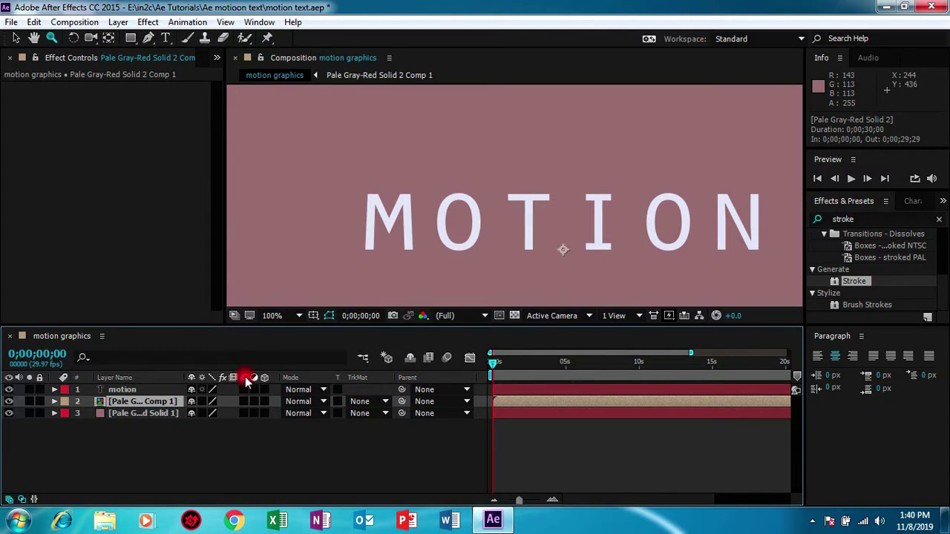
Set the precomp's track matte to Alpha Matte 'motion' and scrub to watch MOTION appear.
left_click(374, 402)
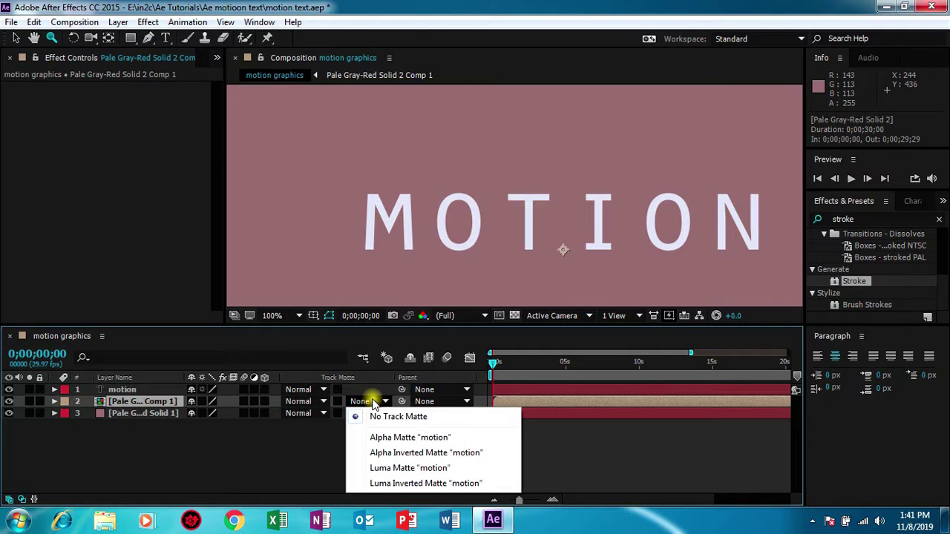
left_click(397, 436)
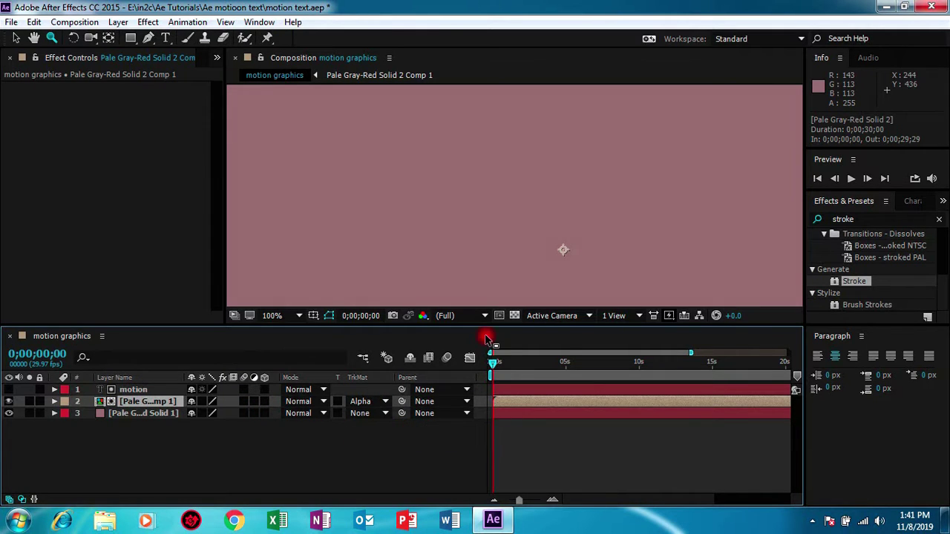
left_click_drag(492, 362, 526, 369)
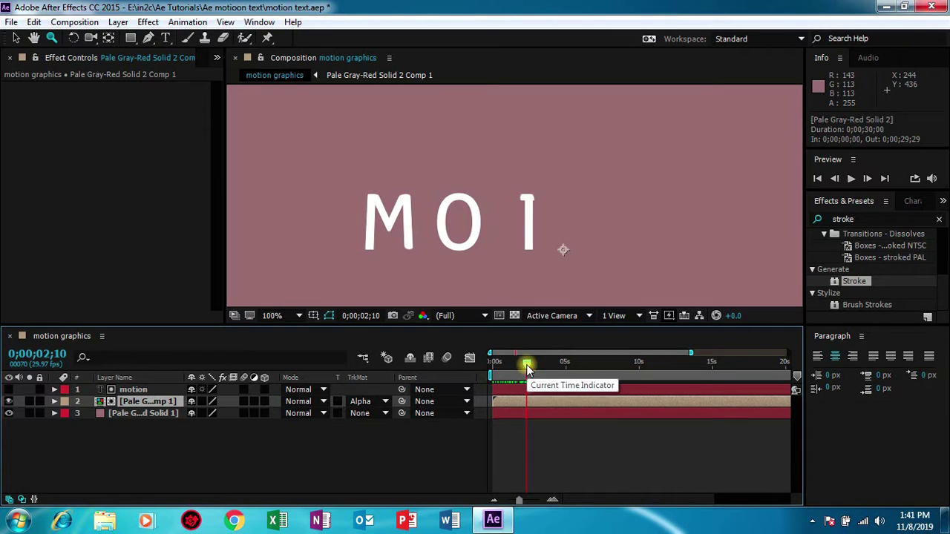
left_click_drag(526, 365, 556, 373)
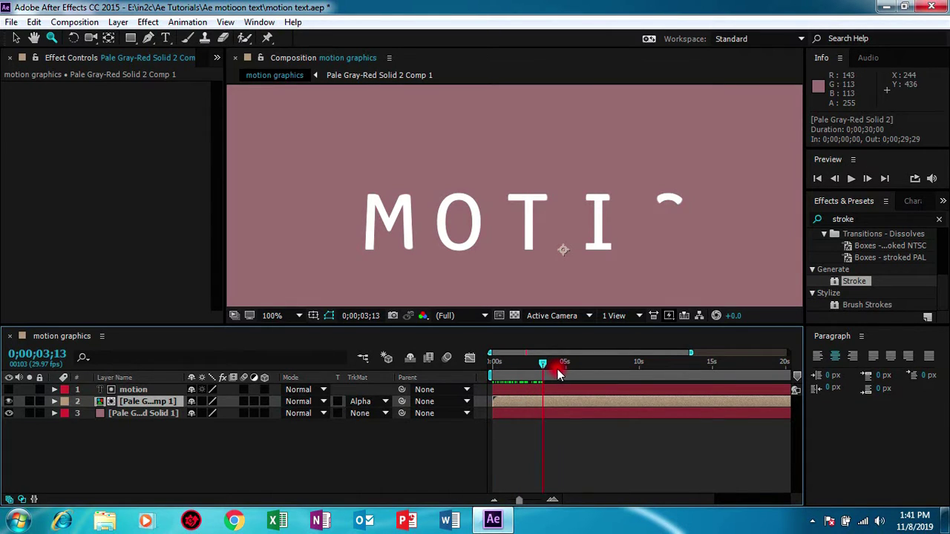
mouse_move(544, 362)
left_mouse_down()
mouse_move(563, 366)
mouse_move(440, 361)
left_mouse_up()
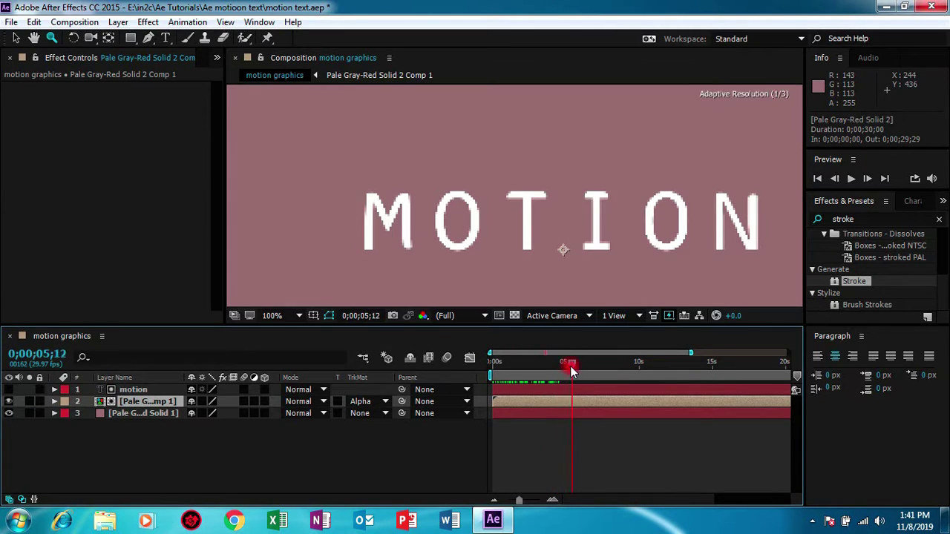
Preview the matted write-on animation and return to the start.
key("space")
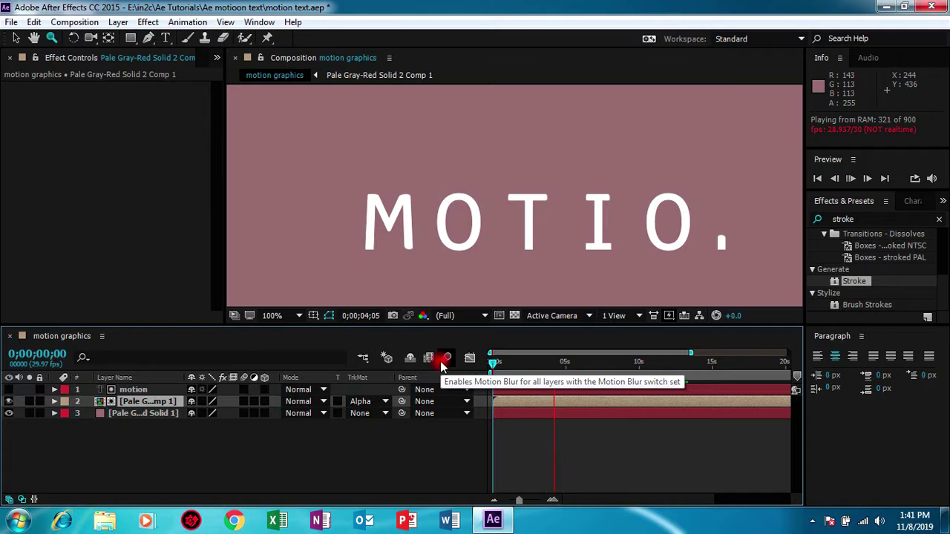
key("space")
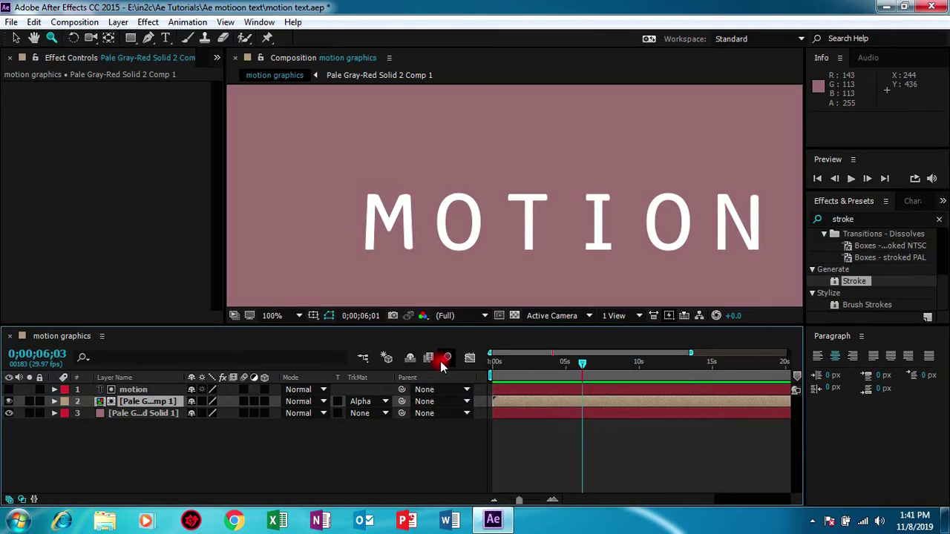
mouse_move(585, 370)
left_mouse_down()
mouse_move(493, 369)
mouse_move(560, 376)
left_mouse_up()
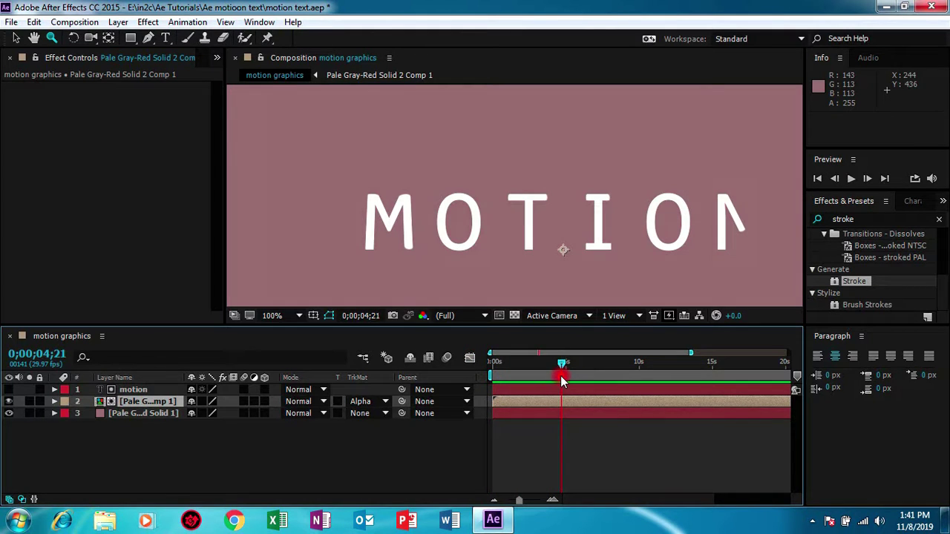
left_click(149, 390)
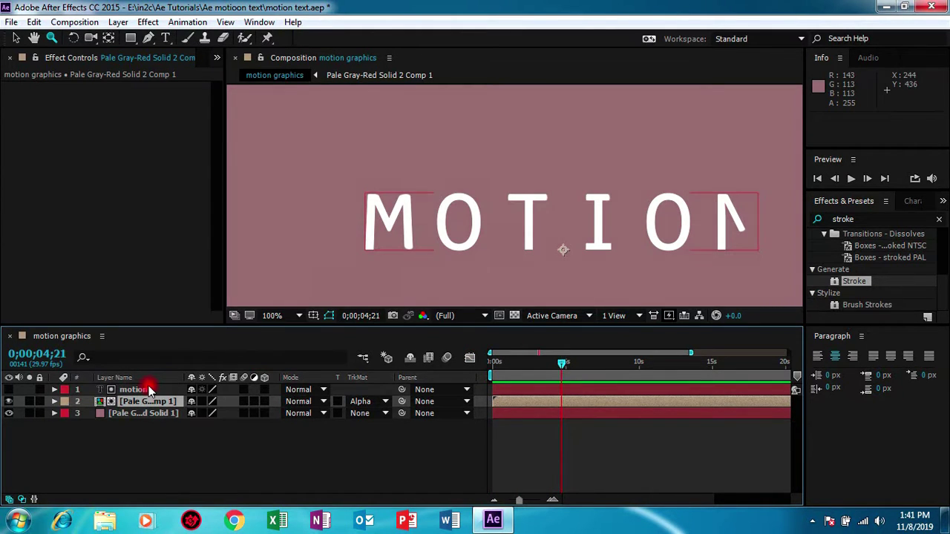
Open the Pale Gray-Red Solid 2 Comp 1 layer to edit the stroked precomp's contents.
left_click(149, 389)
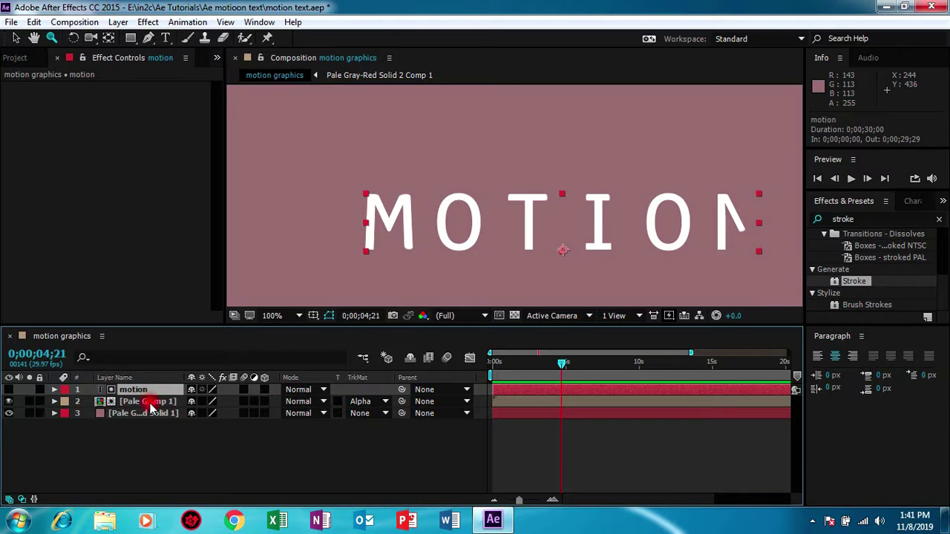
left_click(148, 401)
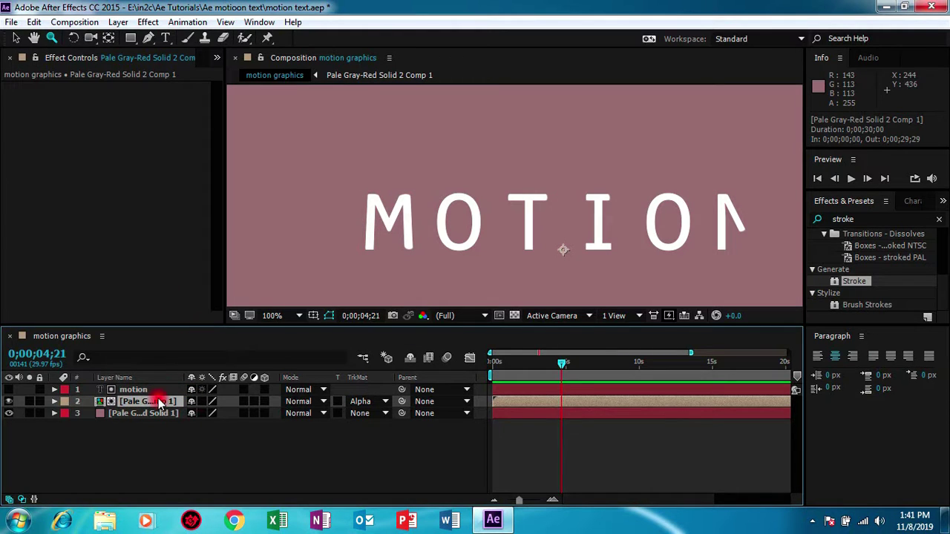
double_click(158, 401)
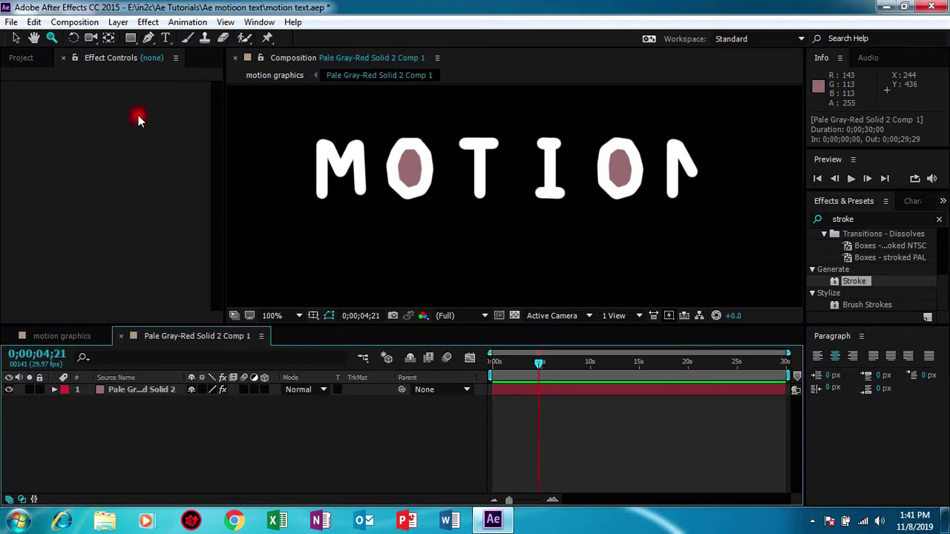